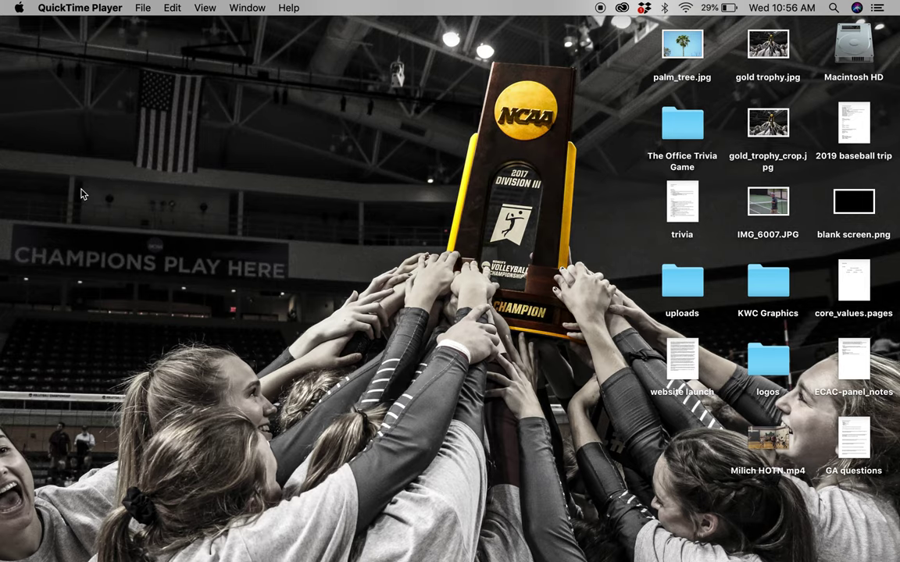
Switch to iMovie and look through the media clips of the HOTN project.
{"action": "mouse_move", "coordinate": [343, 556]}
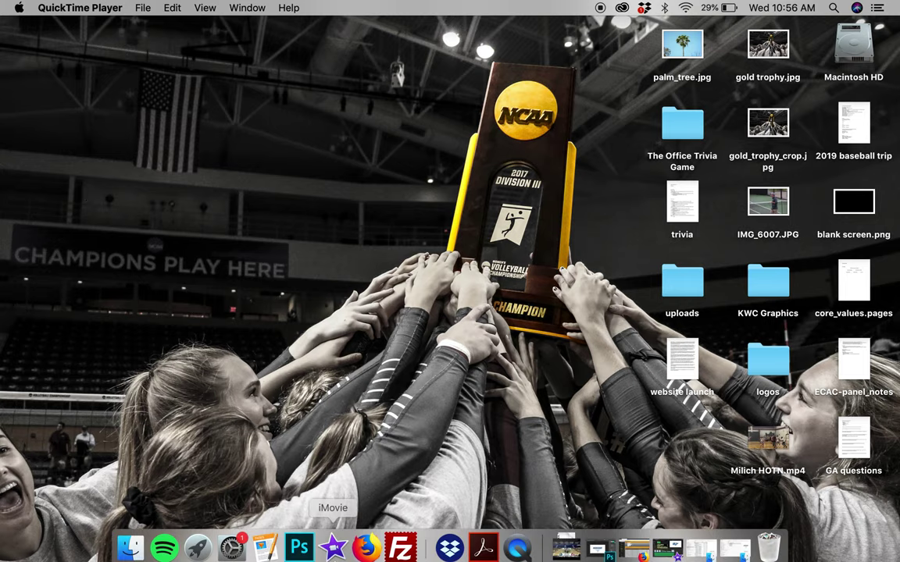
{"action": "left_click", "coordinate": [333, 543]}
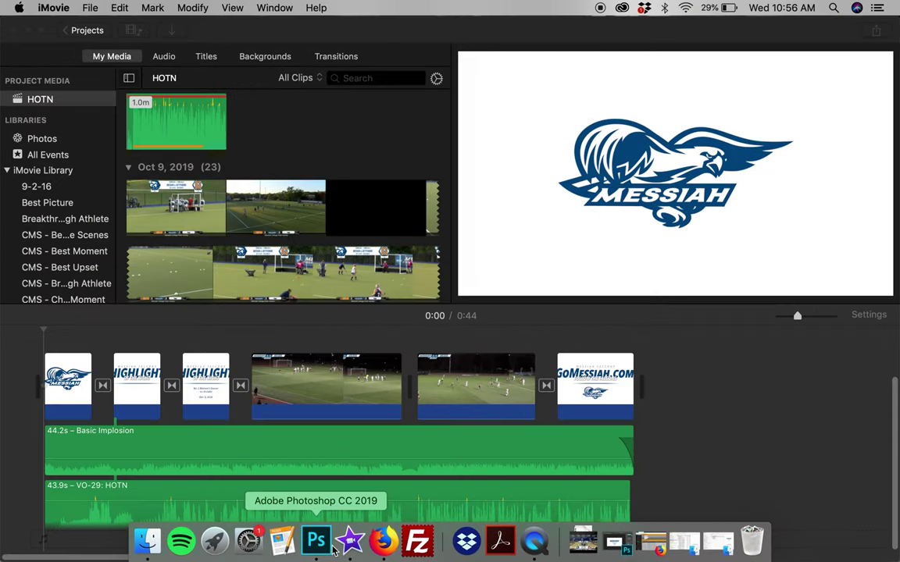
{"action": "scroll", "coordinate": [302, 232], "scroll_direction": "down", "scroll_amount": 5}
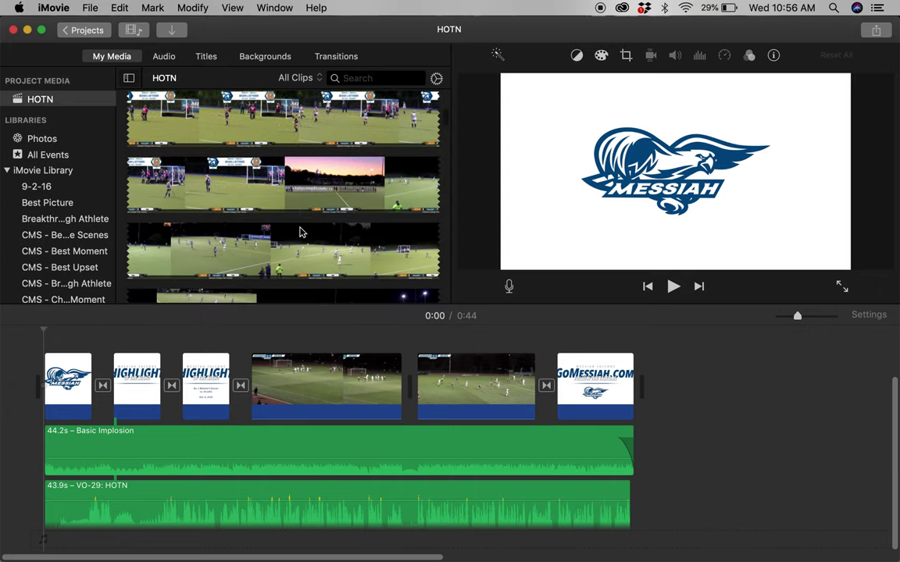
{"action": "scroll", "coordinate": [301, 232], "scroll_direction": "down", "scroll_amount": 5}
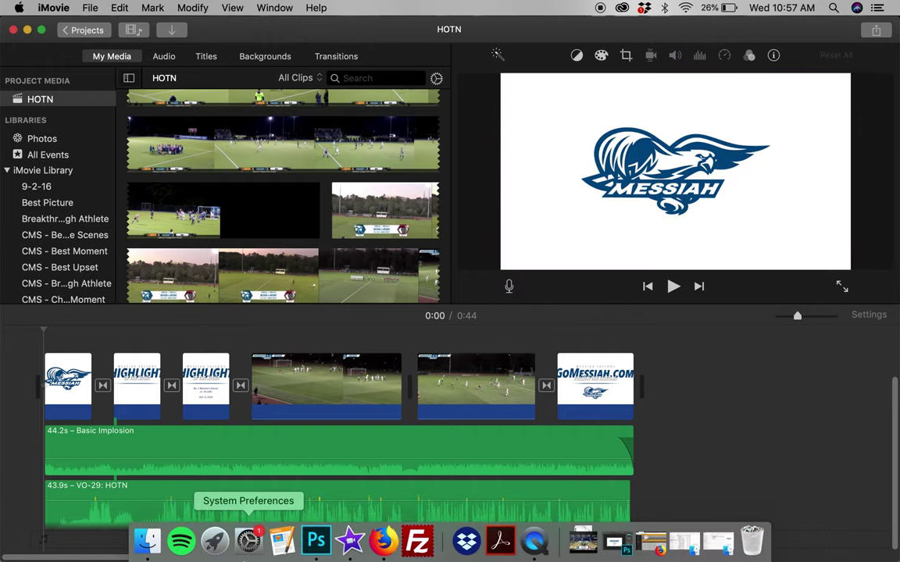
Switch to Photoshop and replace "Soccer" with "Volleyball" in the title slide's game text.
{"action": "mouse_move", "coordinate": [349, 541]}
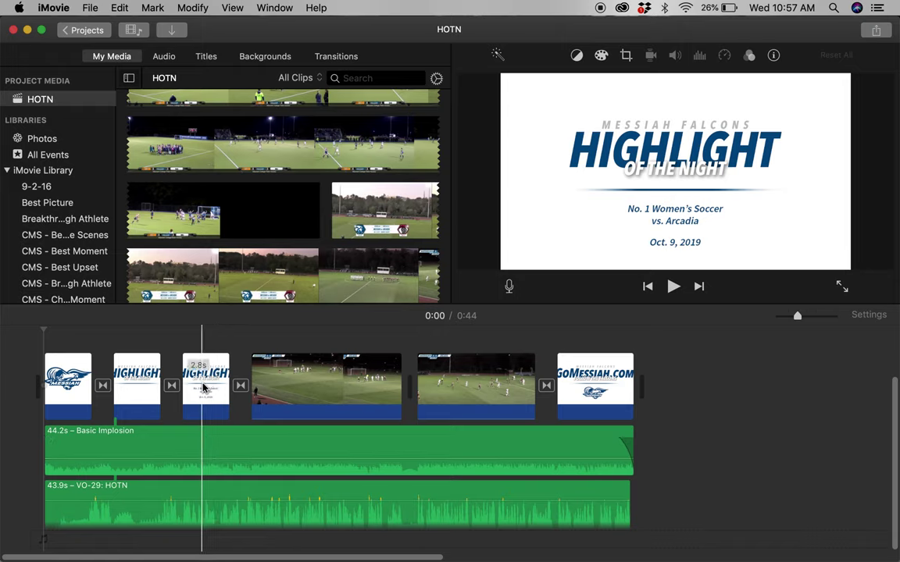
{"action": "left_click", "coordinate": [315, 555]}
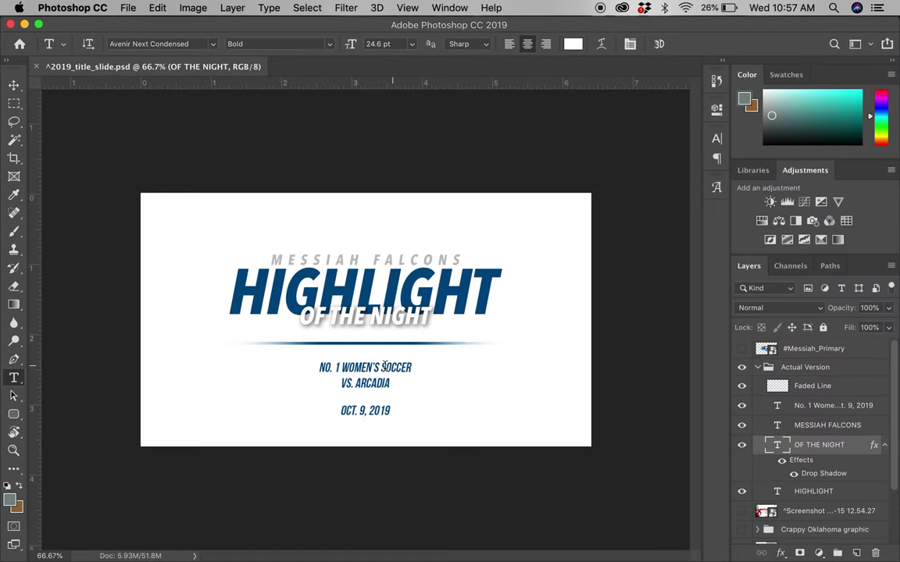
{"action": "left_click_drag", "start_coordinate": [384, 368], "coordinate": [415, 368]}
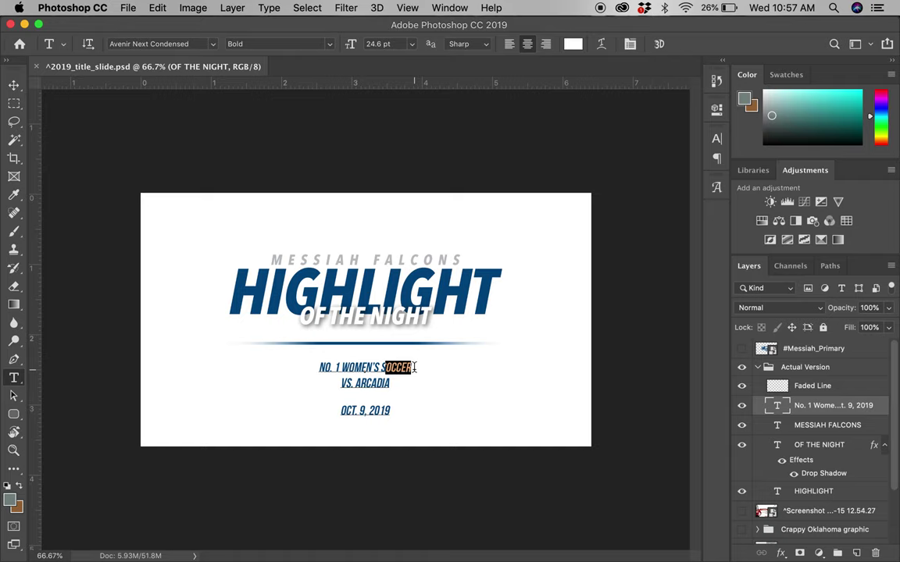
{"action": "key", "text": "BackSpace"}
{"action": "key", "text": "BackSpace"}
{"action": "type", "text": "VO"}
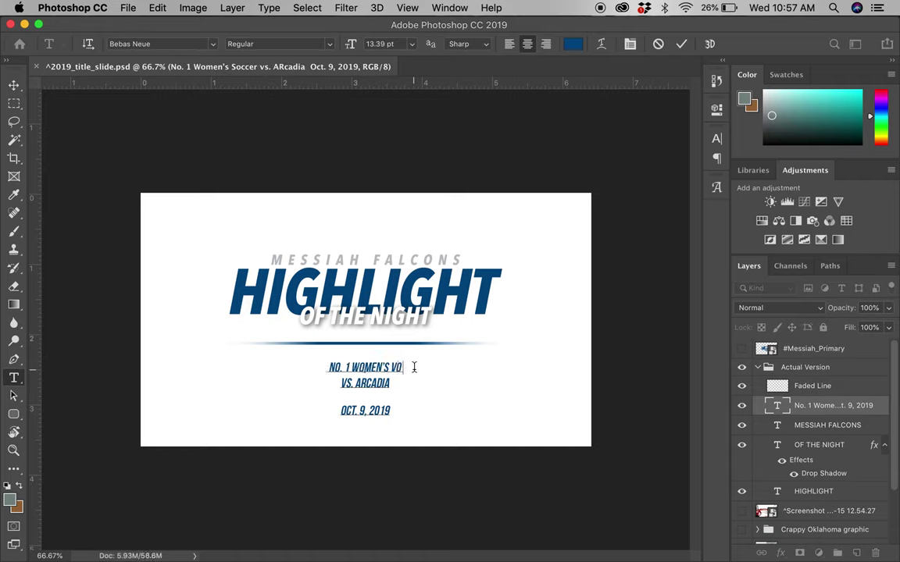
{"action": "type", "text": "LLEYBALL"}
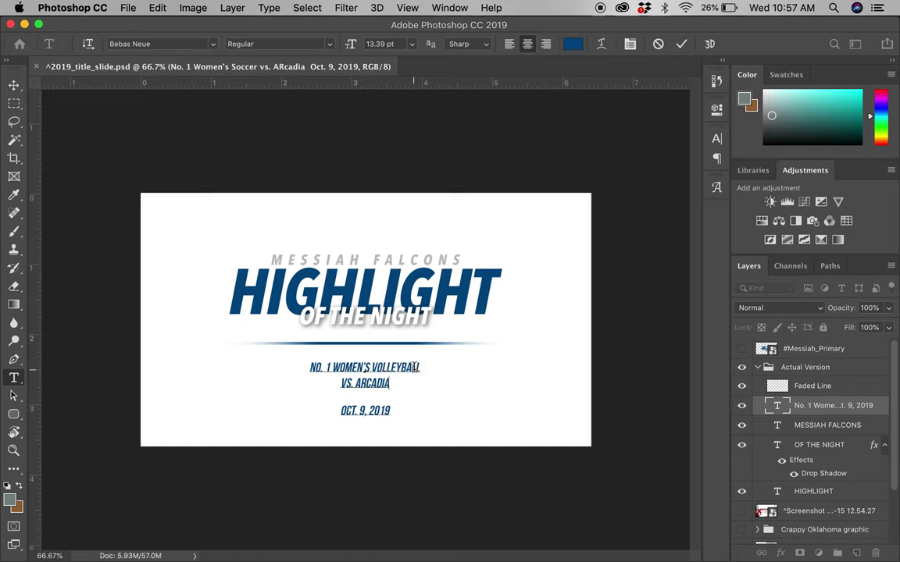
Change the opponent on the title slide's second game text line from Arcadia to Alvernia.
{"action": "key", "text": "Down"}
{"action": "key", "text": "BackSpace"}
{"action": "key", "text": "BackSpace"}
{"action": "key", "text": "BackSpace"}
{"action": "key", "text": "BackSpace"}
{"action": "key", "text": "BackSpace"}
{"action": "key", "text": "BackSpace"}
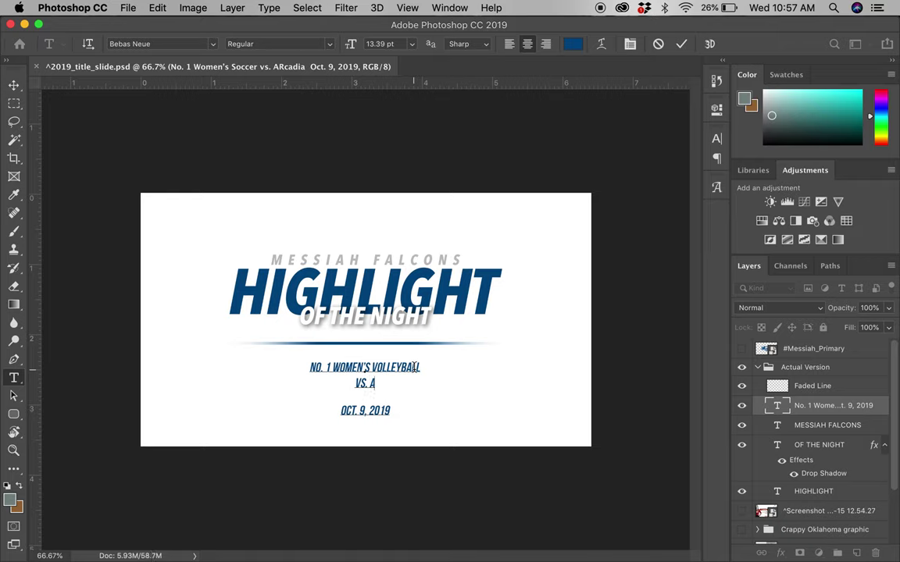
{"action": "type", "text": "LV ERNIA"}
Change the date on the title slide to Oct. 15, 2019 and commit the text edit.
{"action": "key", "text": "Down"}
{"action": "key", "text": "Up"}
{"action": "key", "text": "Up"}
{"action": "key", "text": "Left"}
{"action": "key", "text": "Left"}
{"action": "key", "text": "Left"}
{"action": "key", "text": "Left"}
{"action": "key", "text": "Left"}
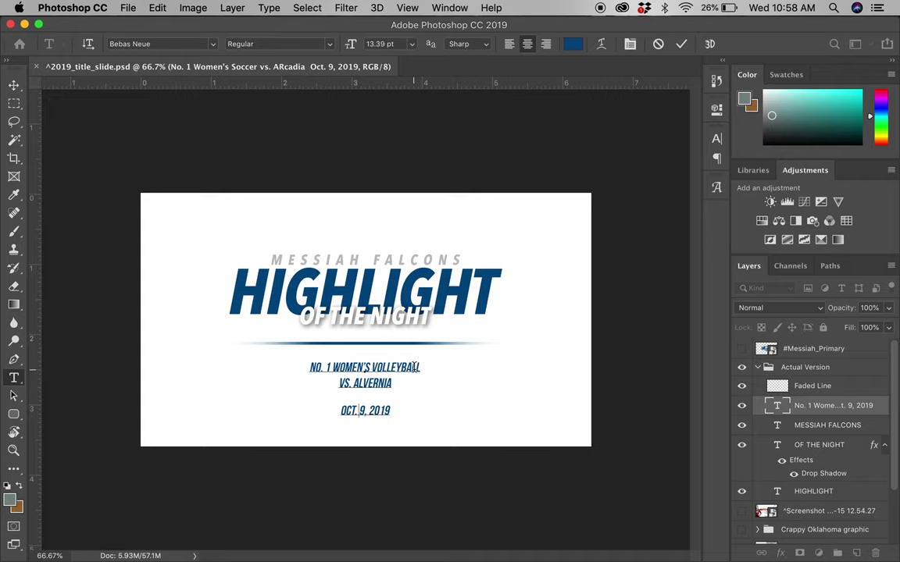
{"action": "key", "text": "BackSpace"}
{"action": "type", "text": "15"}
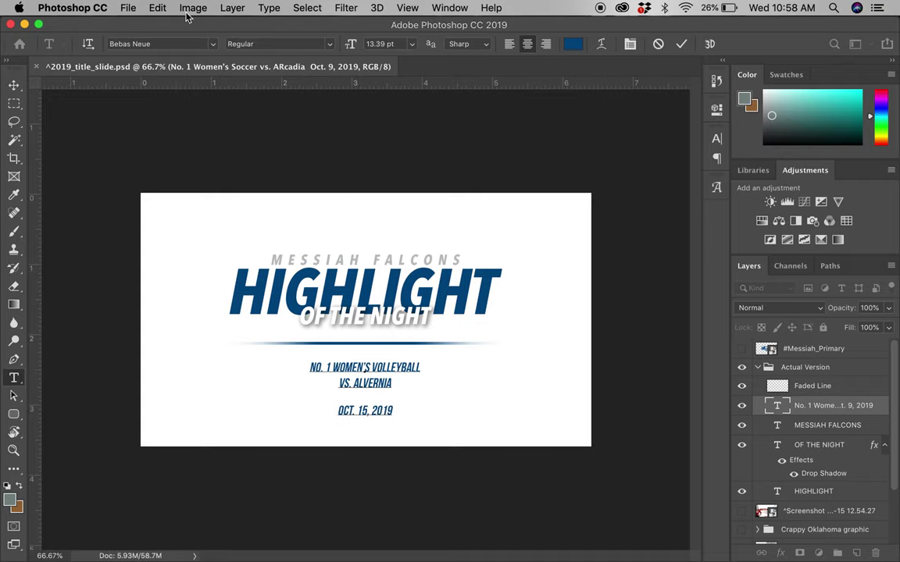
{"action": "left_click", "coordinate": [127, 14]}
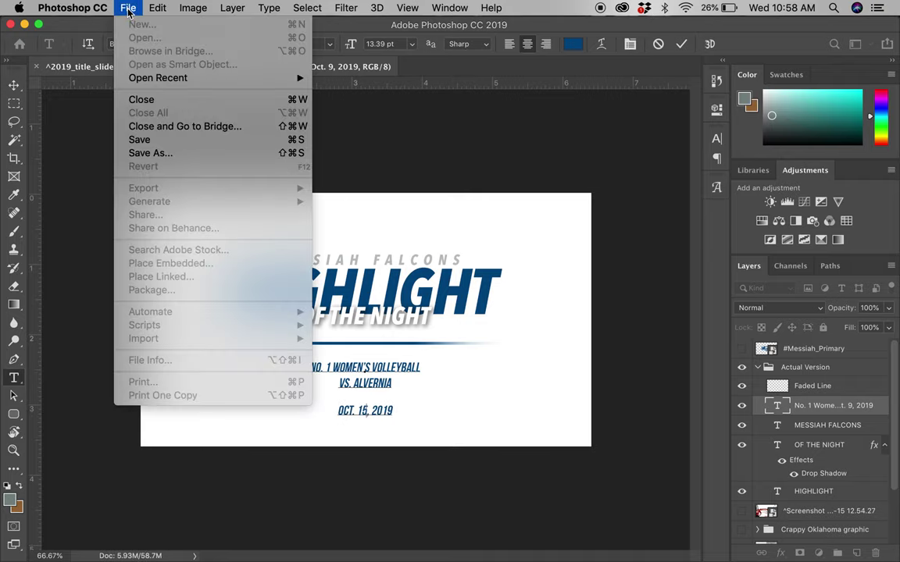
{"action": "left_click", "coordinate": [89, 157]}
{"action": "left_click", "coordinate": [813, 444]}
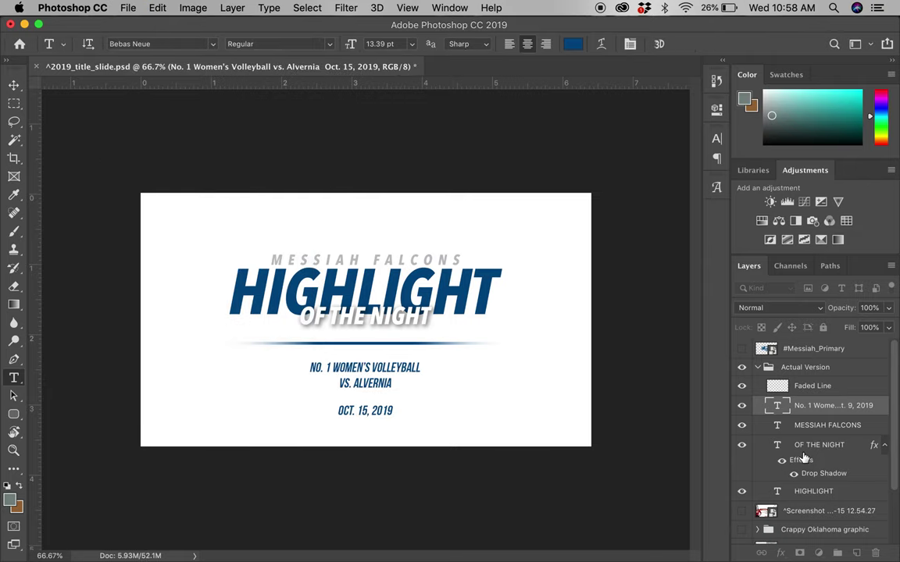
Export the title slide as wv1015.png into the HOTN graphics folder, overwriting the existing file of that name.
{"action": "left_click", "coordinate": [127, 7]}
{"action": "mouse_move", "coordinate": [273, 187]}
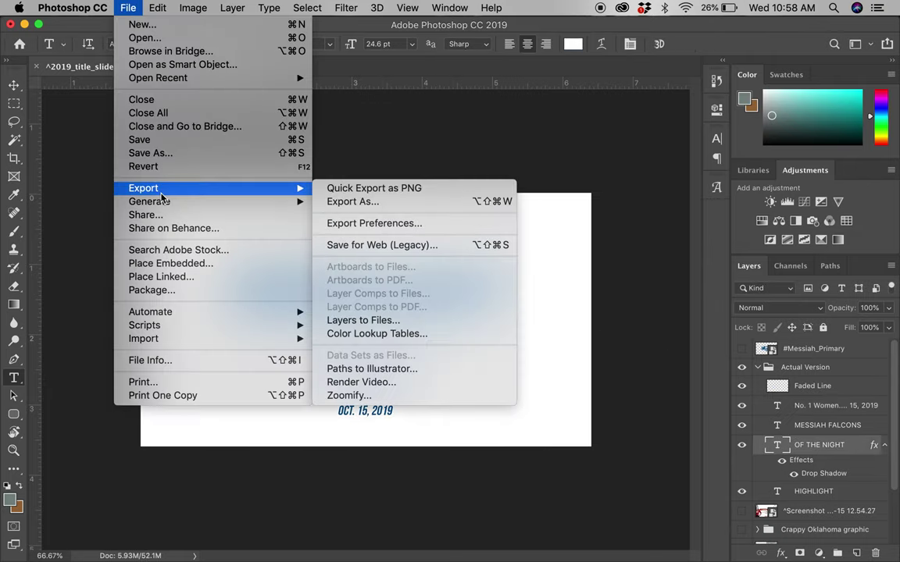
{"action": "left_click", "coordinate": [328, 188]}
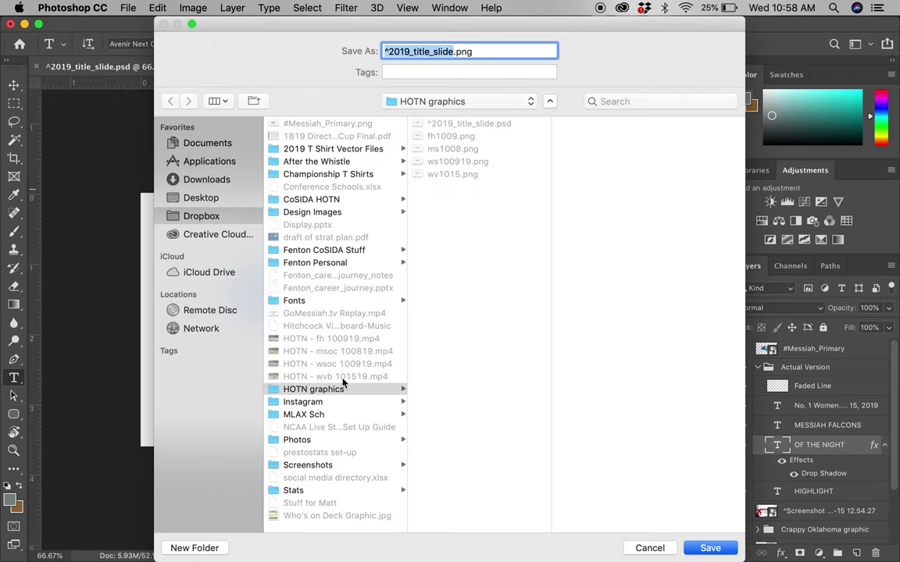
{"action": "left_click", "coordinate": [457, 175]}
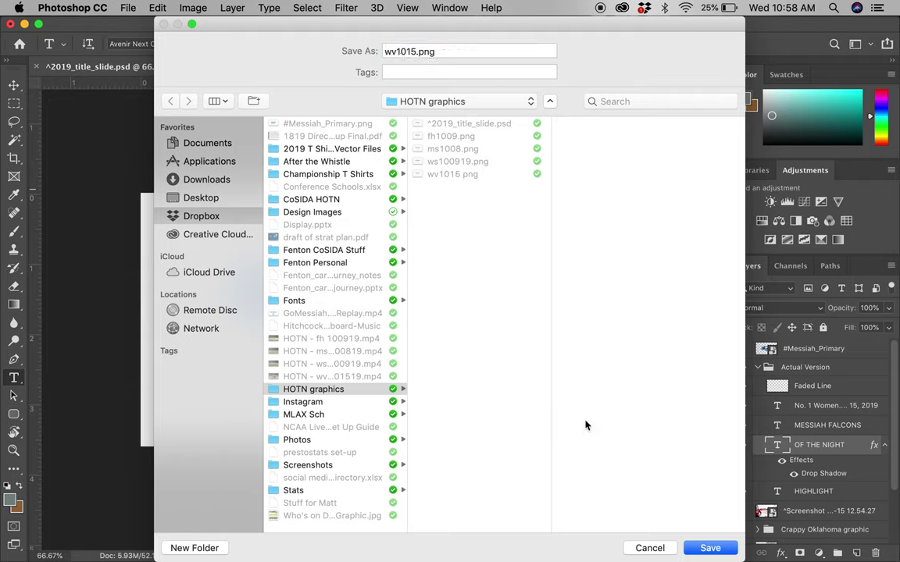
{"action": "left_click", "coordinate": [701, 549]}
{"action": "left_click", "coordinate": [549, 116]}
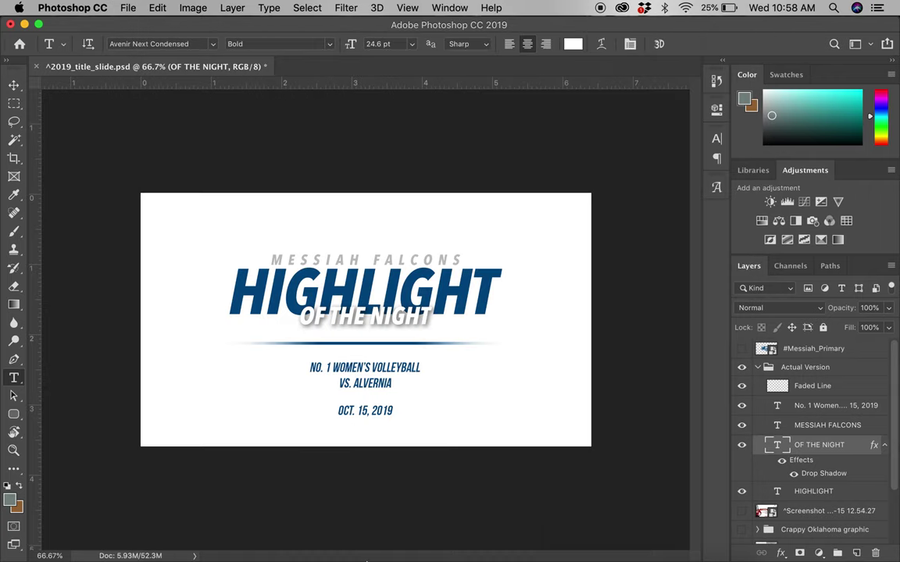
In the iMovie timeline, replace the dated title slide with wv1015.png from Finder's HOTN graphics folder, using Replace from Start.
{"action": "left_click", "coordinate": [367, 545]}
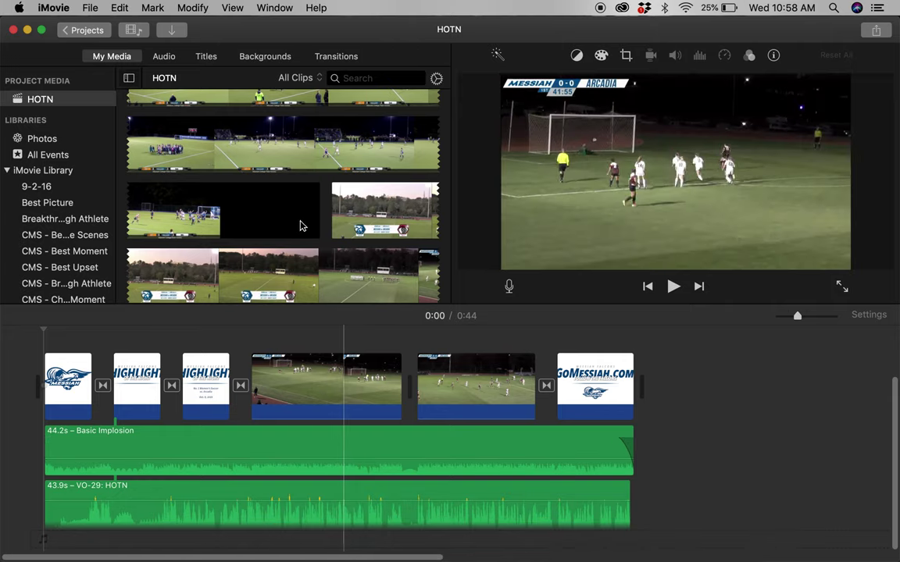
{"action": "left_click", "coordinate": [176, 555]}
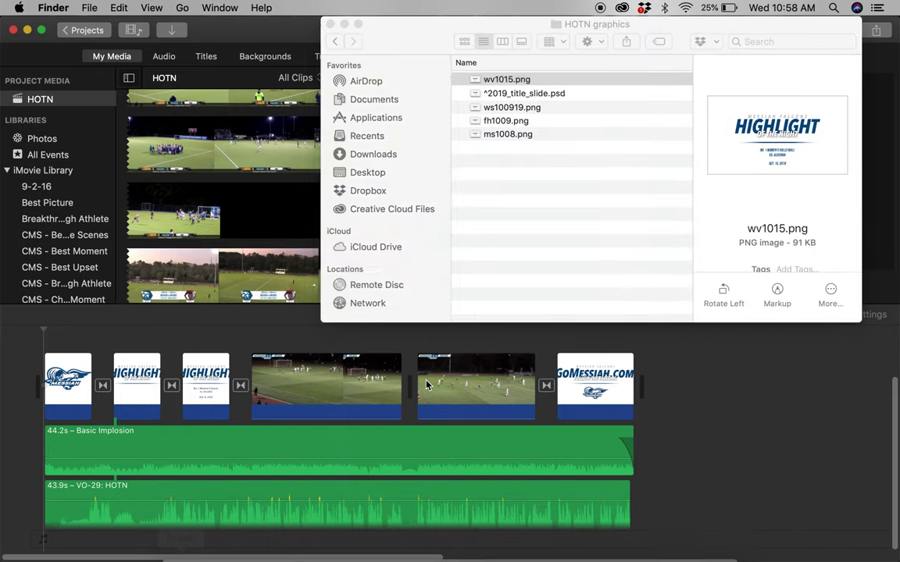
{"action": "left_click", "coordinate": [545, 82]}
{"action": "left_click_drag", "start_coordinate": [545, 83], "coordinate": [206, 380]}
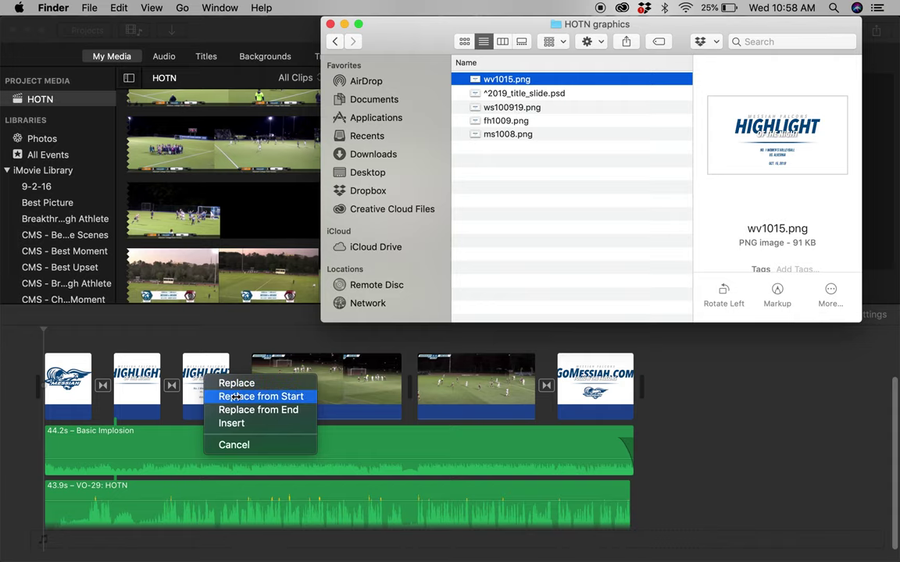
{"action": "left_click", "coordinate": [236, 397]}
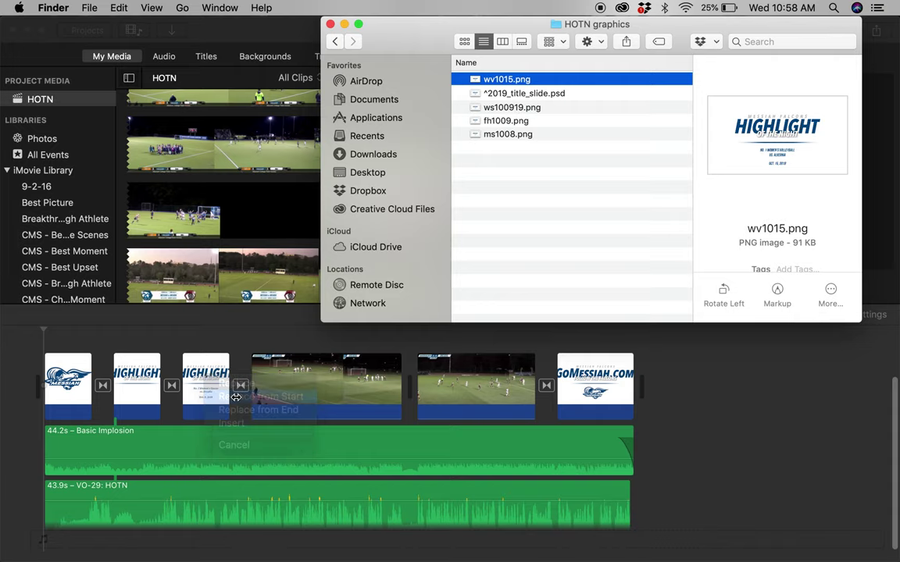
Return to iMovie and delete the VO-29: HOTN voiceover from the timeline.
{"action": "left_click", "coordinate": [165, 342]}
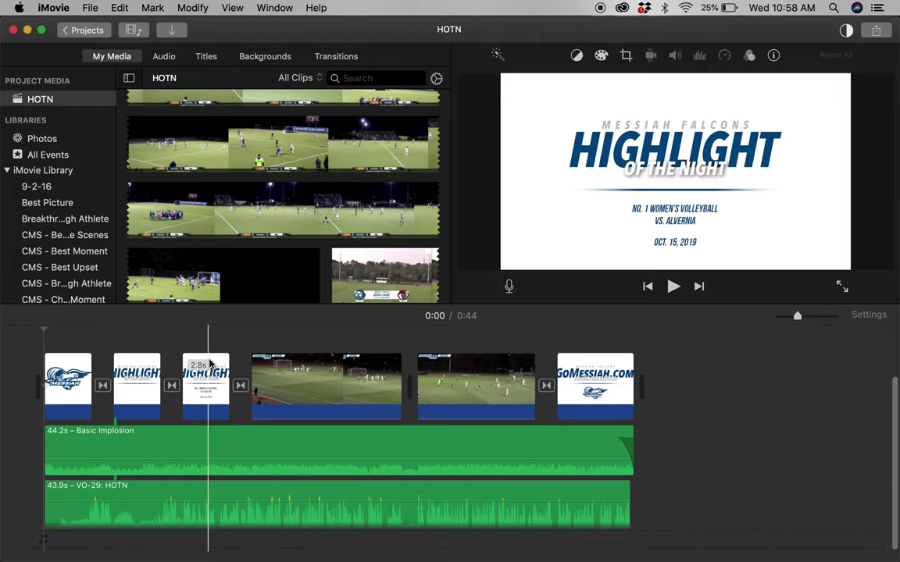
{"action": "left_click", "coordinate": [226, 489]}
{"action": "key", "text": "Delete"}
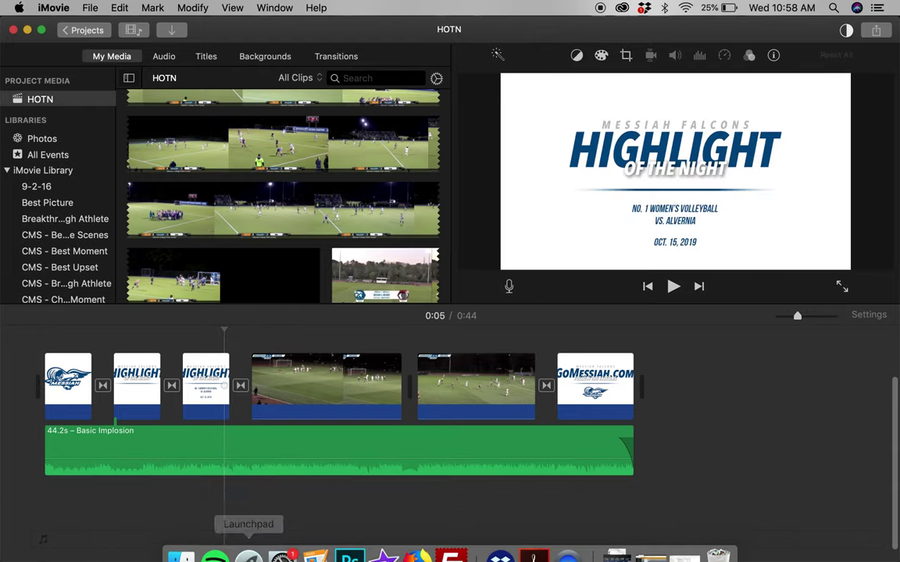
Import the game video master(1).mp4 from Finder's Downloads folder into the HOTN project's media.
{"action": "left_click", "coordinate": [182, 551]}
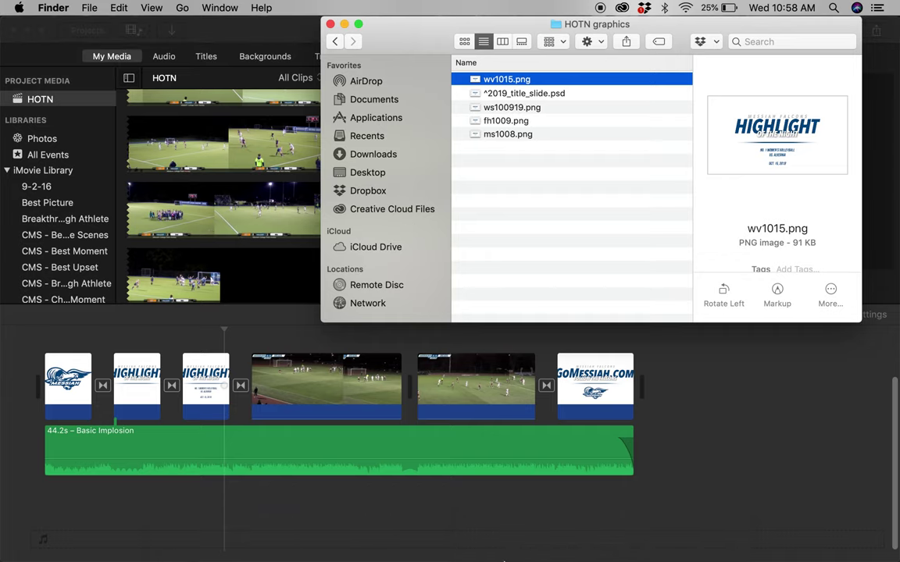
{"action": "left_click", "coordinate": [688, 547]}
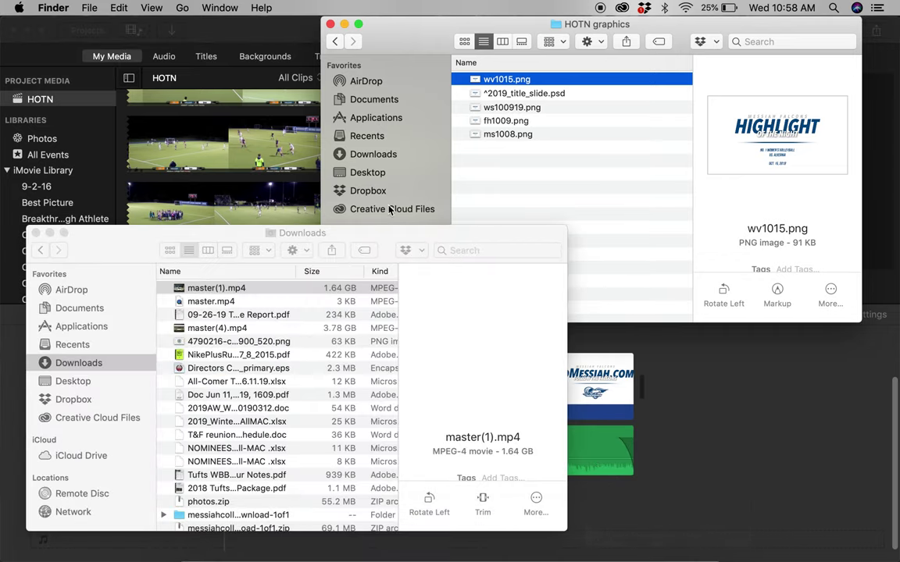
{"action": "left_click_drag", "start_coordinate": [216, 211], "coordinate": [553, 219]}
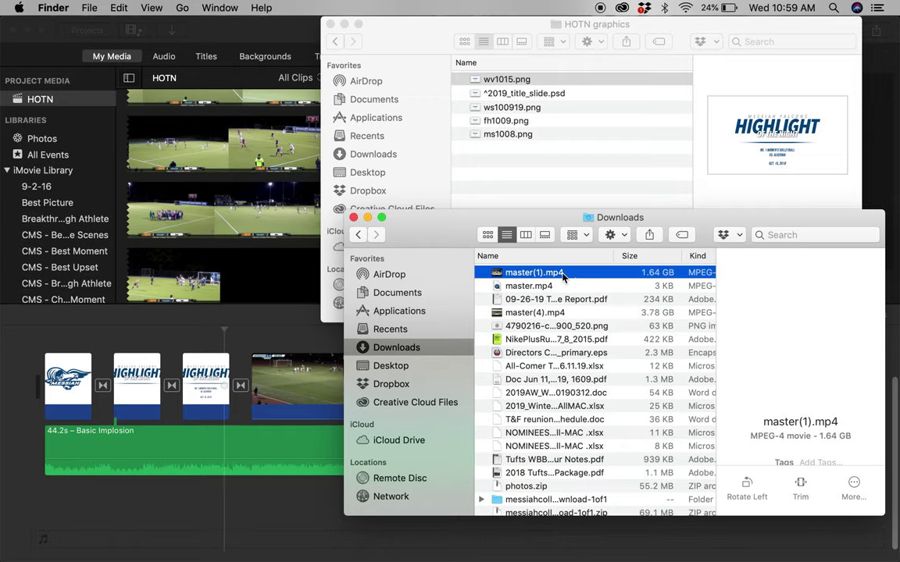
{"action": "left_click_drag", "start_coordinate": [578, 272], "coordinate": [254, 245]}
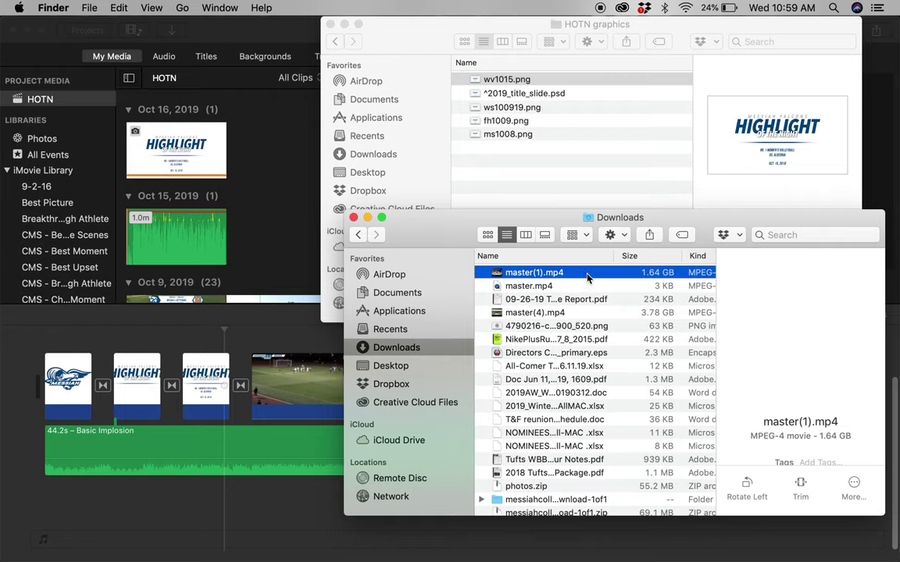
{"action": "left_click_drag", "start_coordinate": [592, 280], "coordinate": [273, 193]}
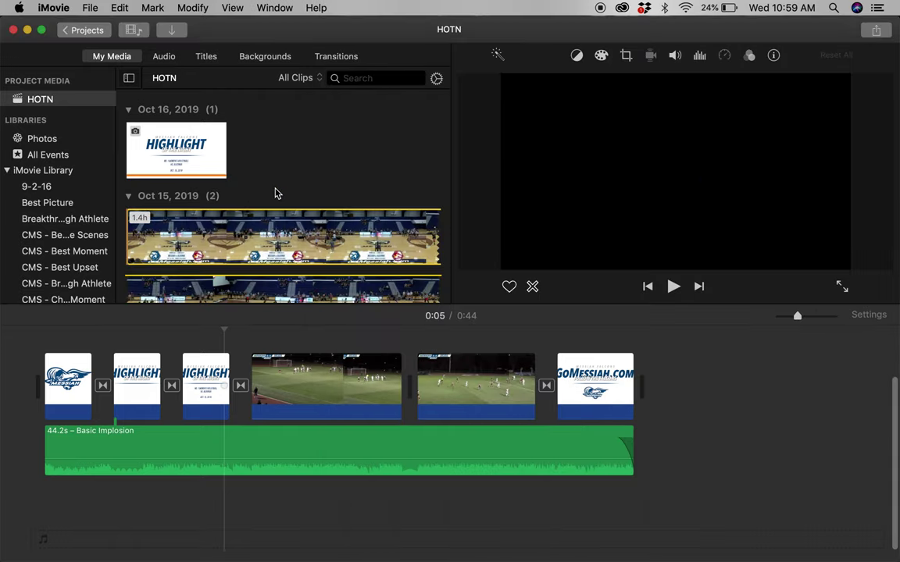
Select an about 10-second volleyball play at 8–2 in Game 1 and insert it before the first soccer clip in the timeline.
{"action": "scroll", "coordinate": [275, 203], "scroll_direction": "down", "scroll_amount": 5}
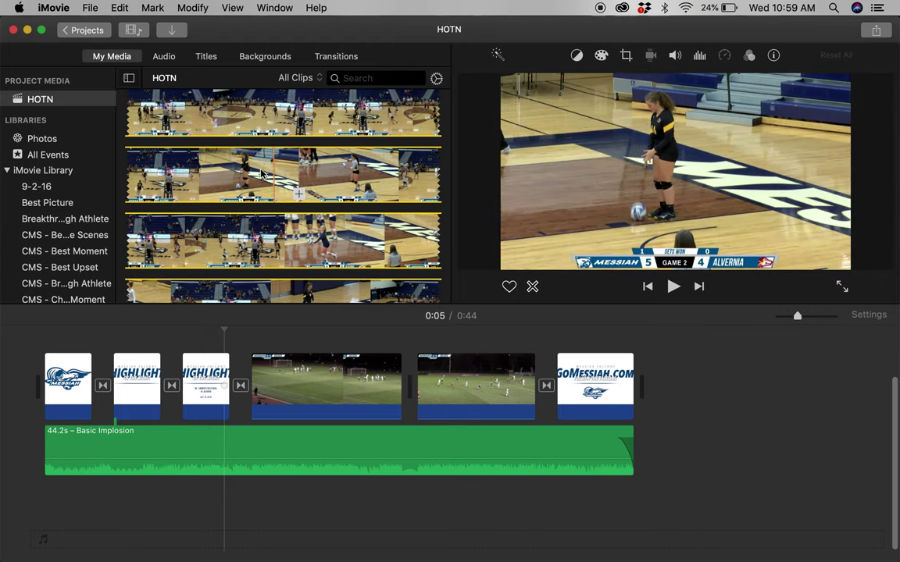
{"action": "scroll", "coordinate": [301, 203], "scroll_direction": "up", "scroll_amount": 3}
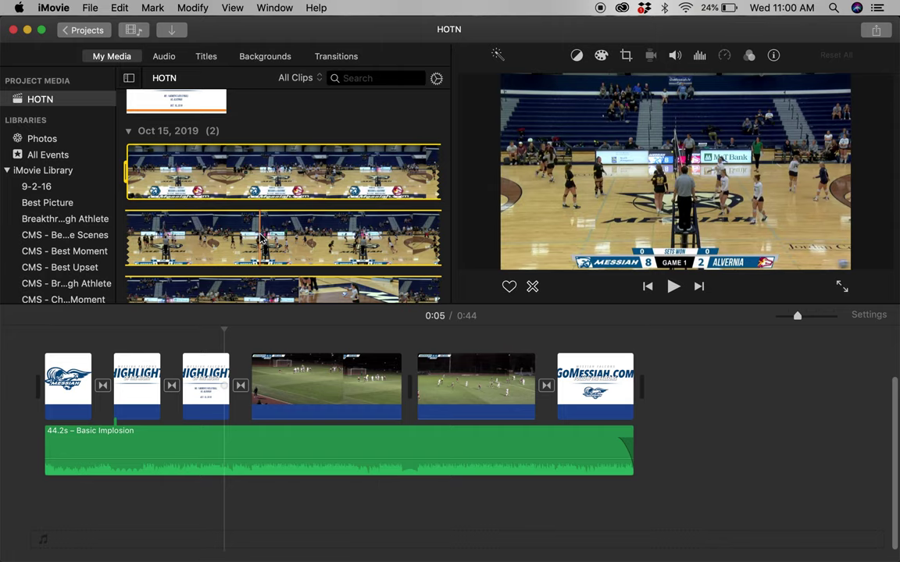
{"action": "scroll", "coordinate": [261, 238], "scroll_direction": "down", "scroll_amount": 2}
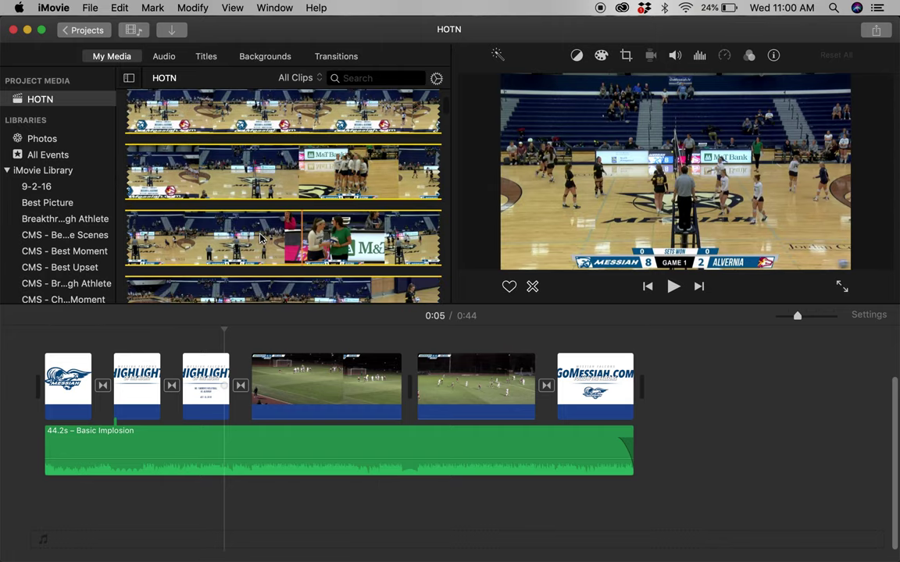
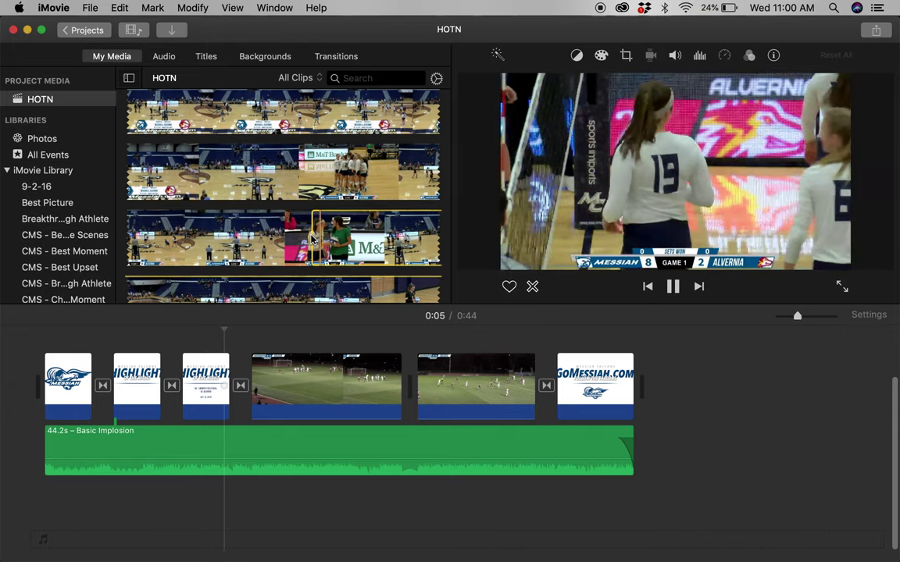
{"action": "left_click", "coordinate": [311, 238]}
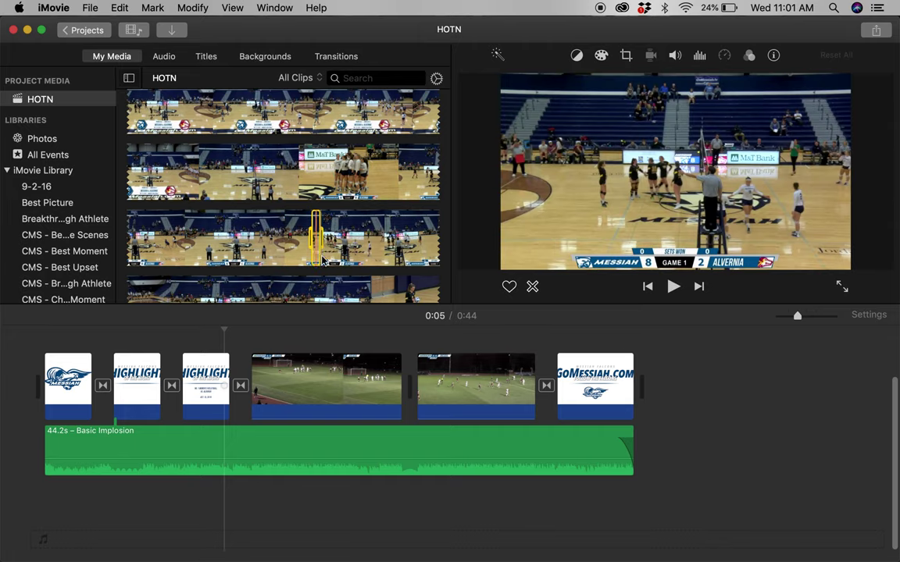
{"action": "left_click_drag", "start_coordinate": [318, 232], "coordinate": [258, 395]}
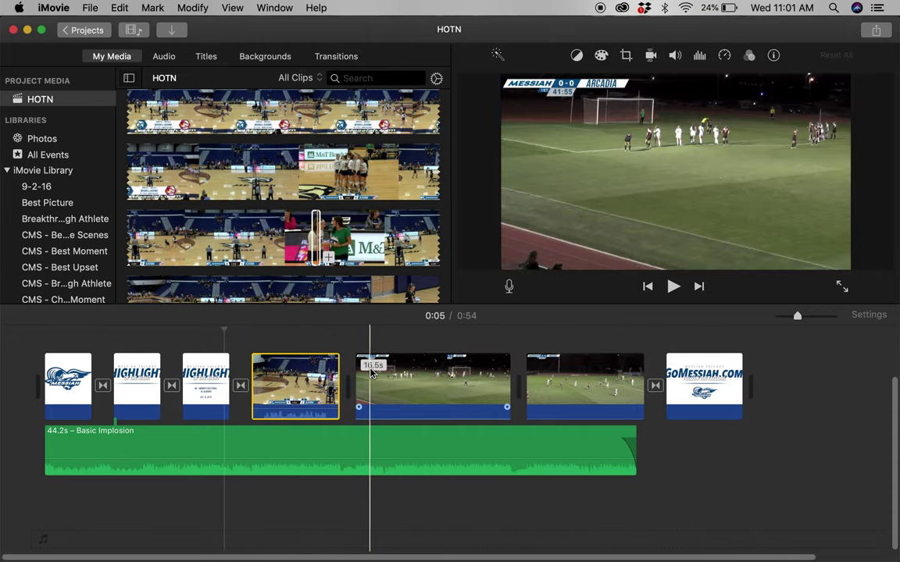
Delete the two soccer clips between the volleyball clip and the GoMessiah.com closing slide.
{"action": "left_click", "coordinate": [422, 382]}
{"action": "left_click", "coordinate": [557, 399], "text": "shift"}
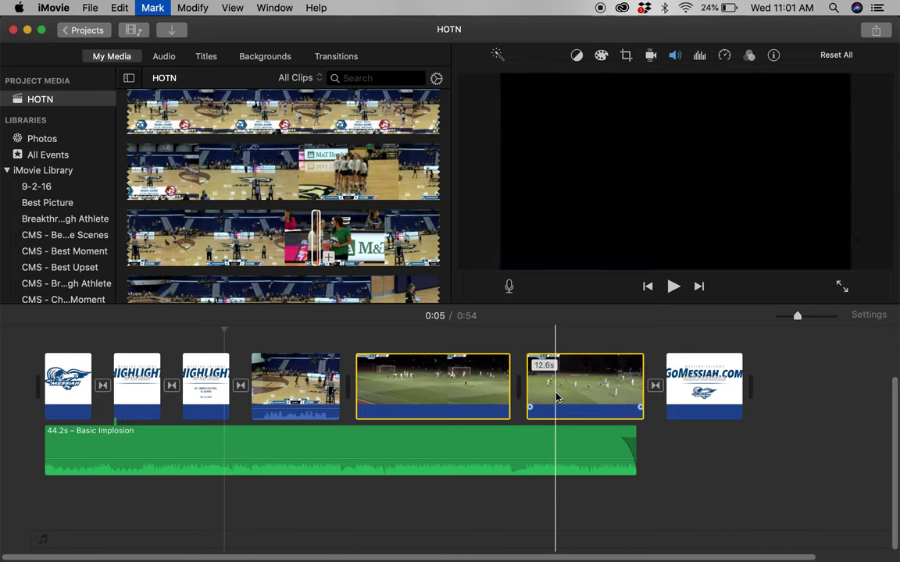
{"action": "key", "text": "Delete"}
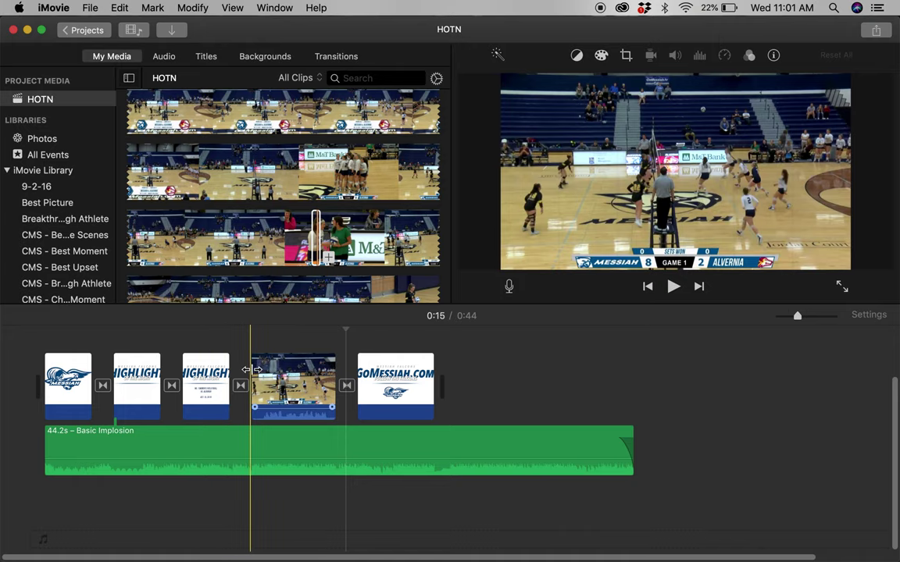
Extend the volleyball clip's start so it lasts 12.0 s, and play the edit from the dated title slide to the closing slide.
{"action": "left_click_drag", "start_coordinate": [246, 367], "coordinate": [219, 369]}
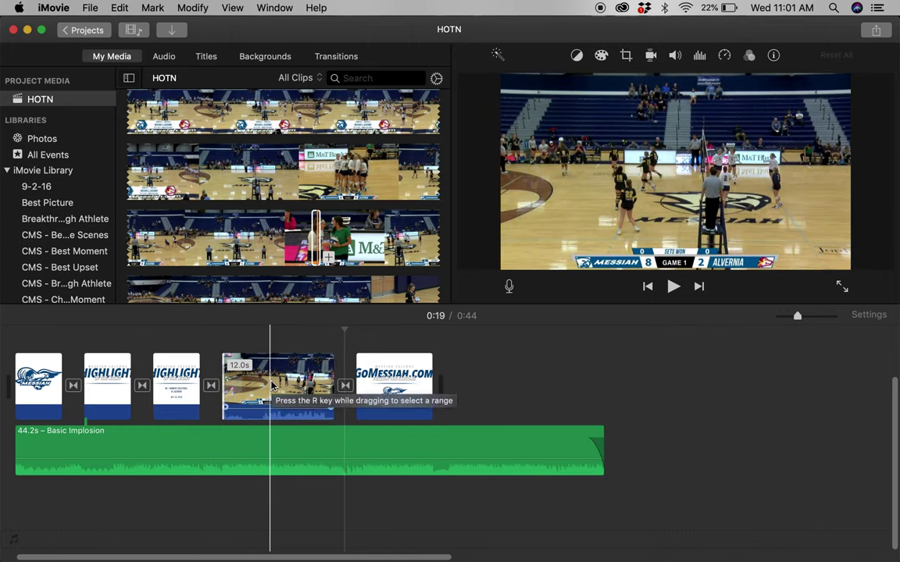
{"action": "scroll", "coordinate": [281, 386], "scroll_direction": "left", "scroll_amount": 3}
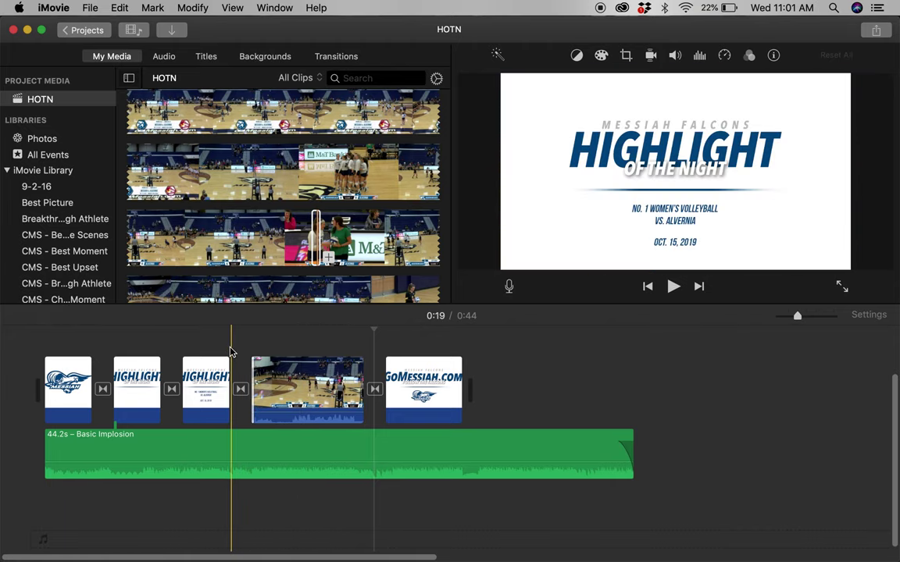
{"action": "key", "text": "space"}
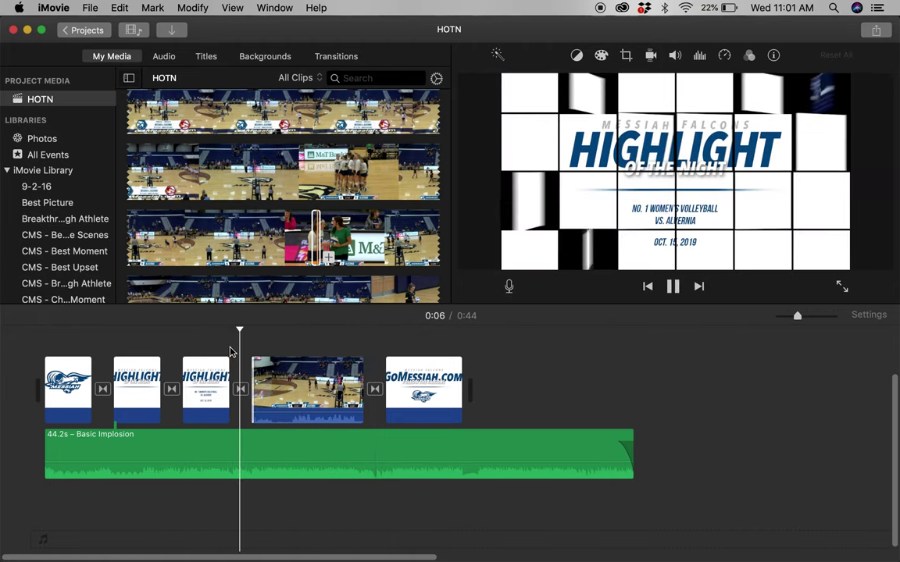
{"action": "key", "text": "XF86AudioRaiseVolume"}
{"action": "key", "text": "XF86AudioMute"}
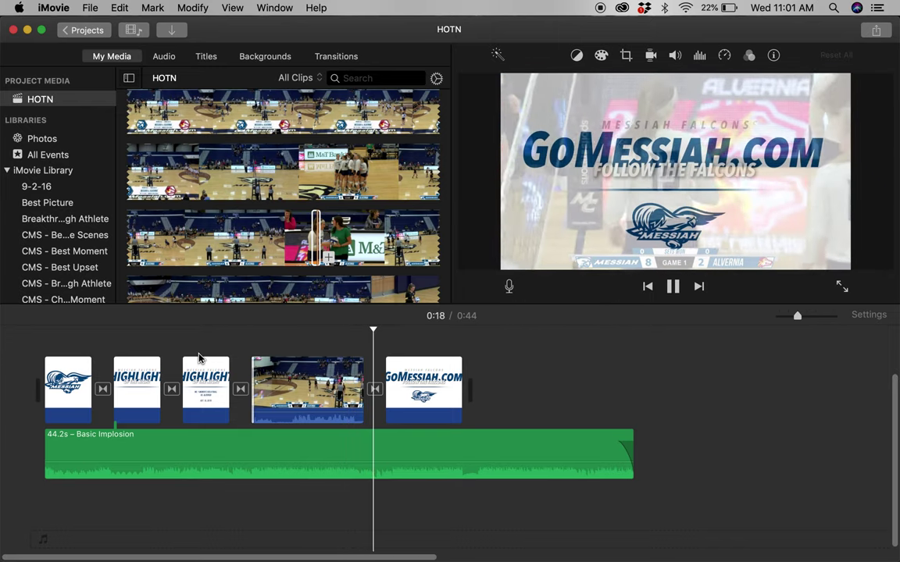
{"action": "key", "text": "space"}
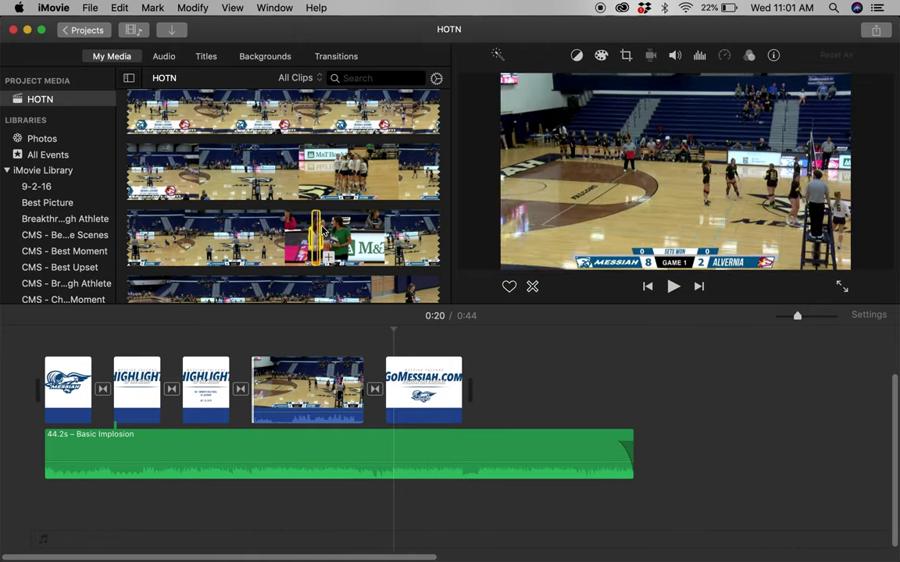
Trim the Basic Implosion music to 27.6 s at the closing slide's end, and lower the volleyball clip's audio to silence.
{"action": "left_click", "coordinate": [241, 339]}
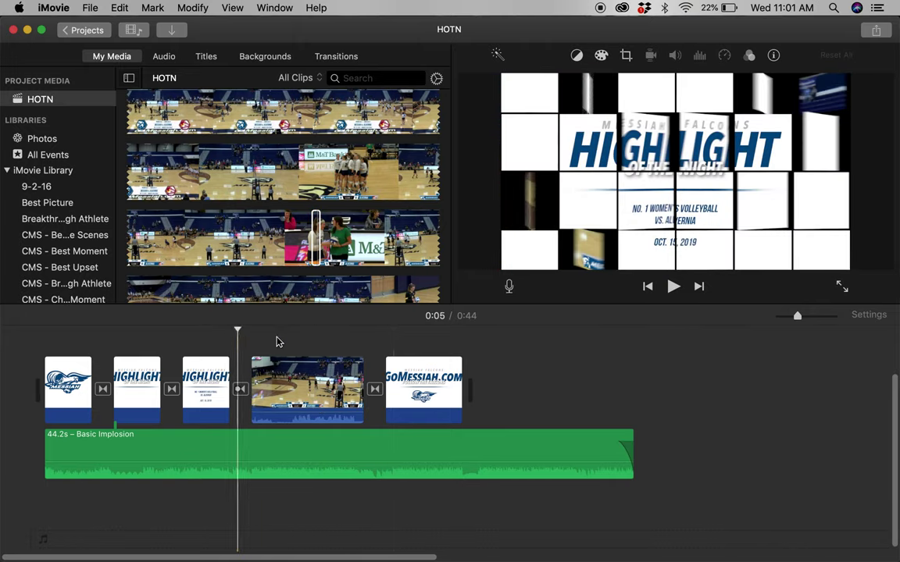
{"action": "left_click_drag", "start_coordinate": [631, 435], "coordinate": [463, 434]}
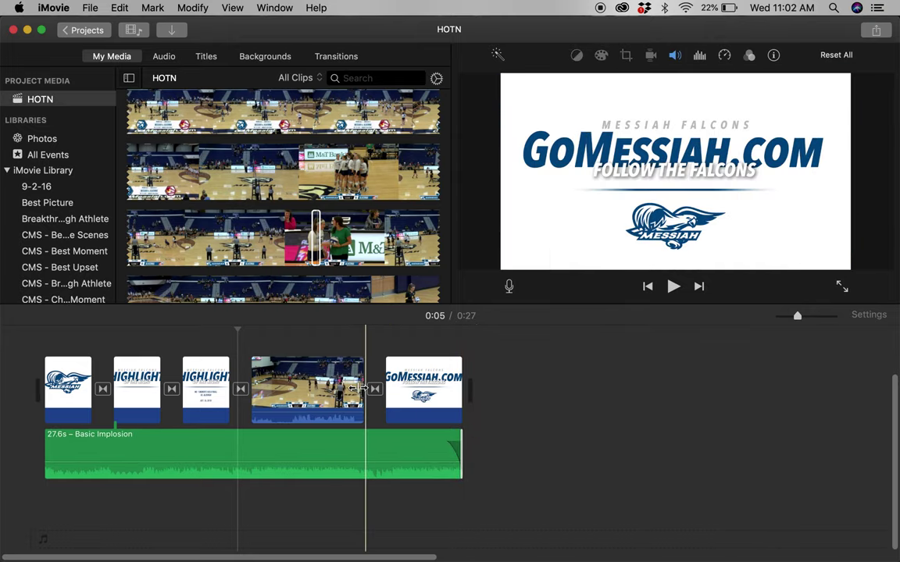
{"action": "left_click", "coordinate": [353, 373]}
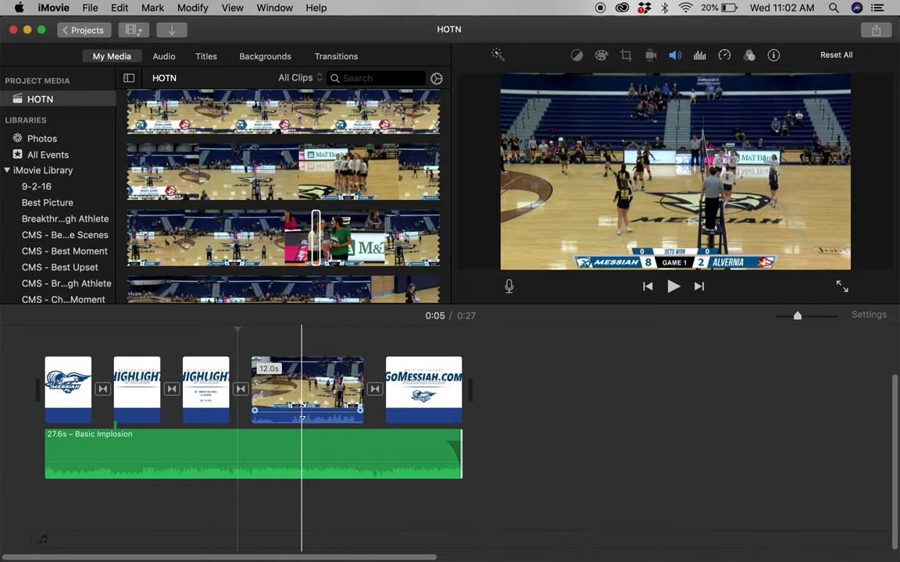
{"action": "left_click_drag", "start_coordinate": [302, 408], "coordinate": [301, 411]}
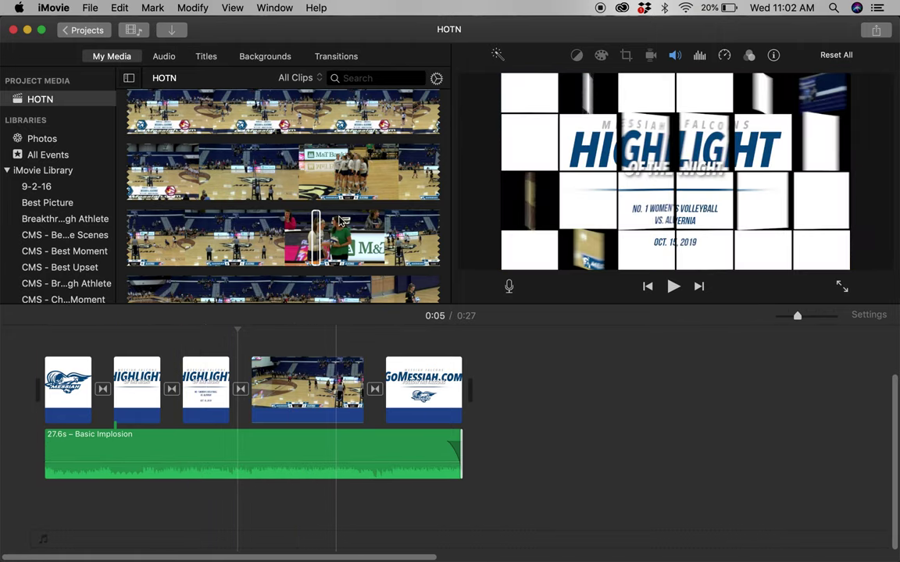
Select the about 8-second match point at 24–18 in Game 3 and insert it between the volleyball clip and the closing slide.
{"action": "scroll", "coordinate": [341, 218], "scroll_direction": "down", "scroll_amount": 3}
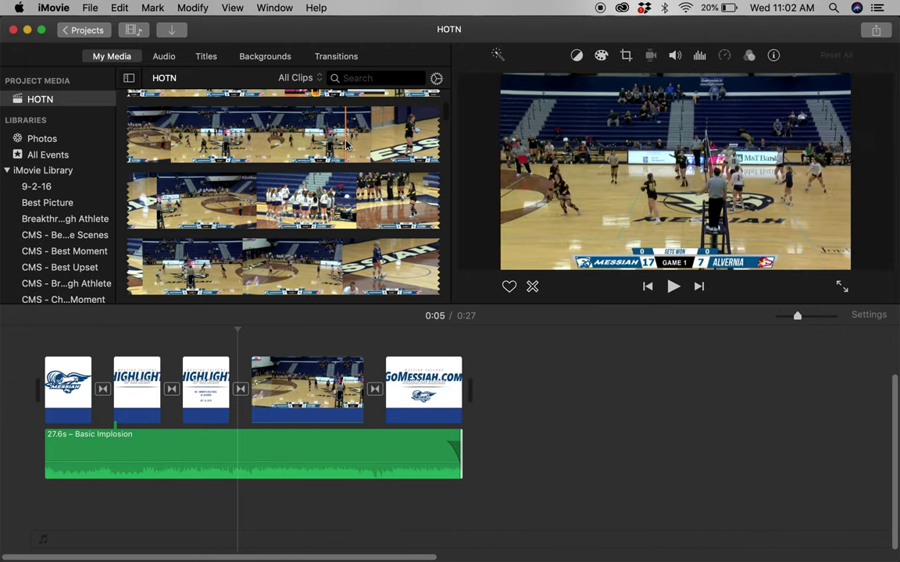
{"action": "scroll", "coordinate": [276, 217], "scroll_direction": "down", "scroll_amount": 3}
{"action": "scroll", "coordinate": [277, 219], "scroll_direction": "down", "scroll_amount": 5}
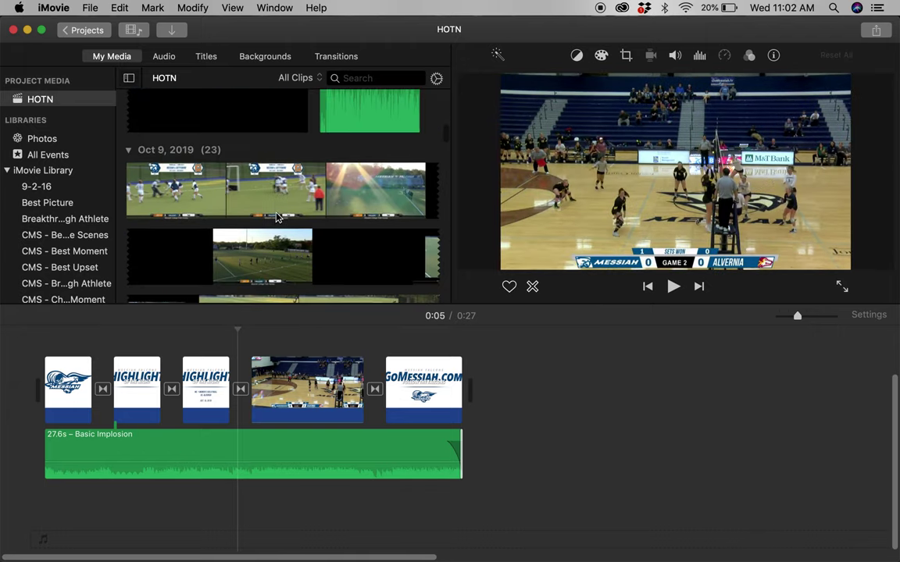
{"action": "scroll", "coordinate": [282, 224], "scroll_direction": "up", "scroll_amount": 4}
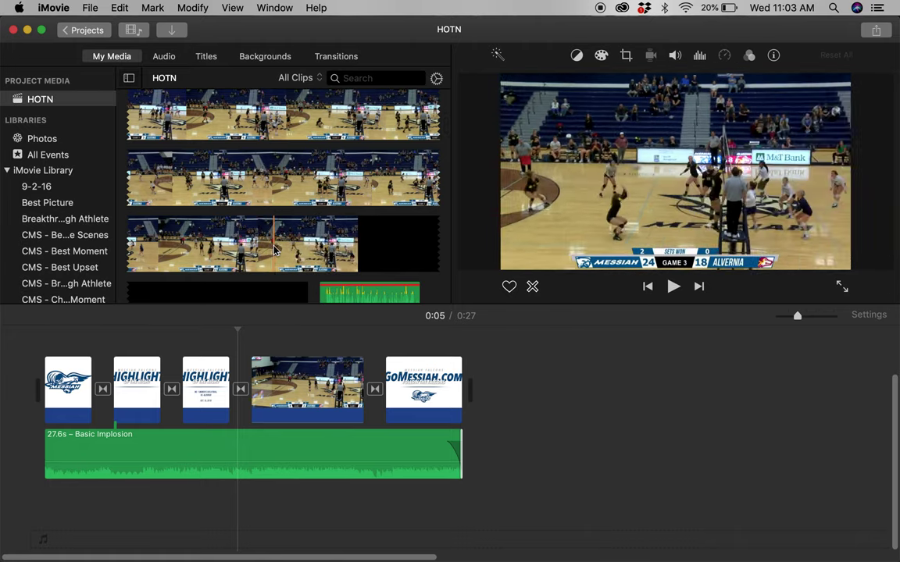
{"action": "key", "text": "space"}
{"action": "left_click", "coordinate": [273, 250]}
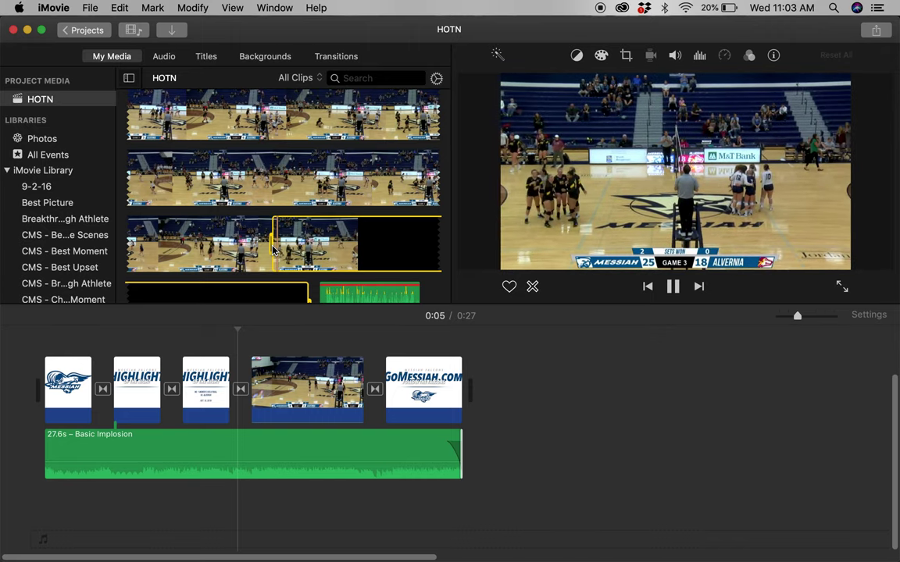
{"action": "left_click", "coordinate": [272, 249]}
{"action": "key", "text": "space"}
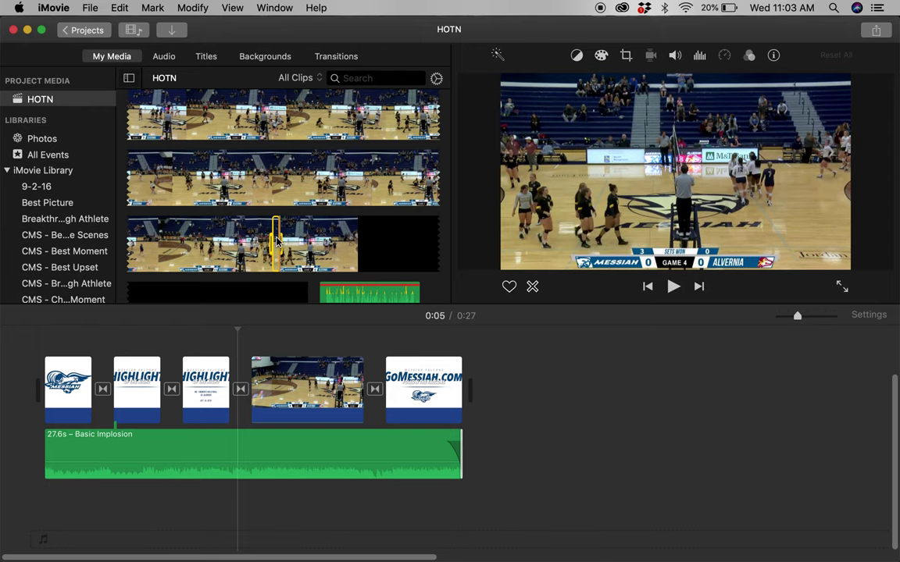
{"action": "left_click_drag", "start_coordinate": [272, 248], "coordinate": [367, 376]}
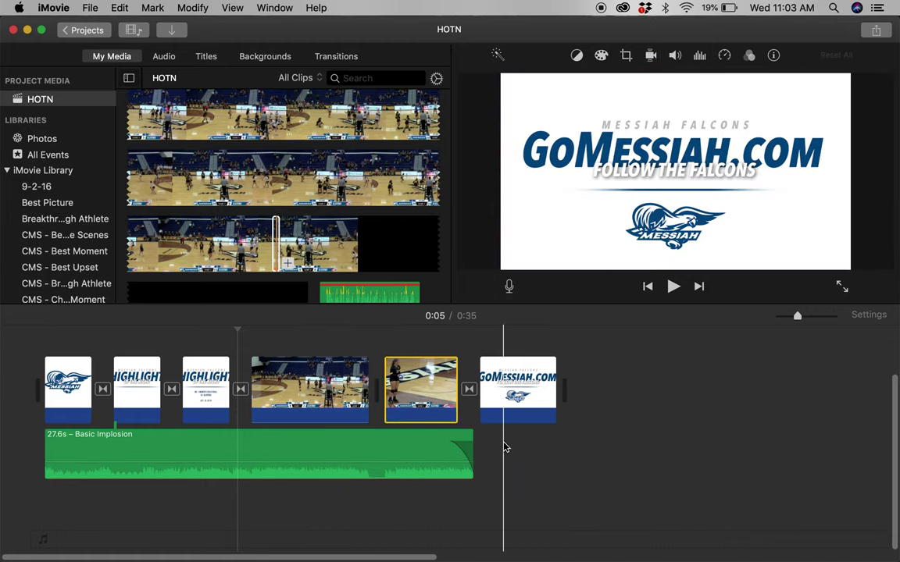
Extend the Basic Implosion music to 35.9 s at the closing slide's end and open voiceover recording.
{"action": "left_click_drag", "start_coordinate": [471, 438], "coordinate": [556, 437]}
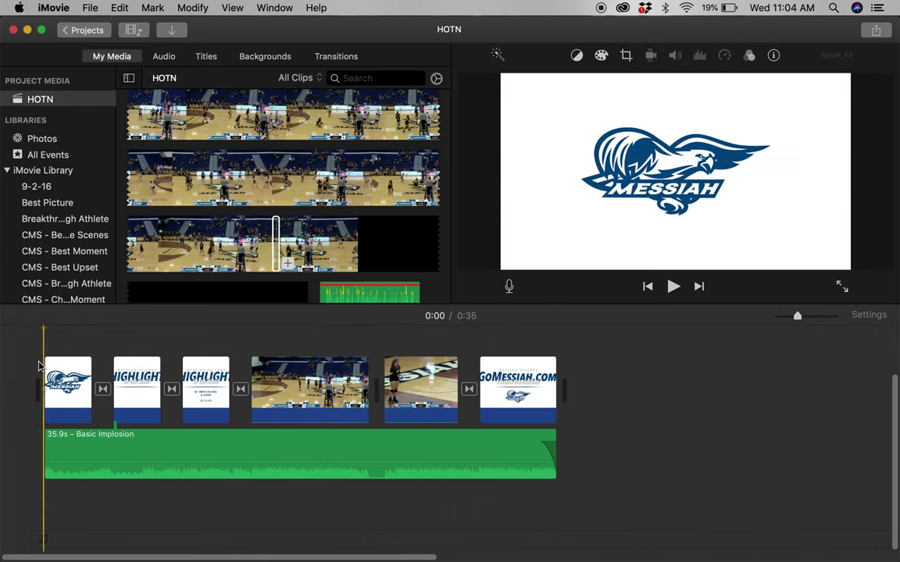
{"action": "left_click", "coordinate": [509, 288]}
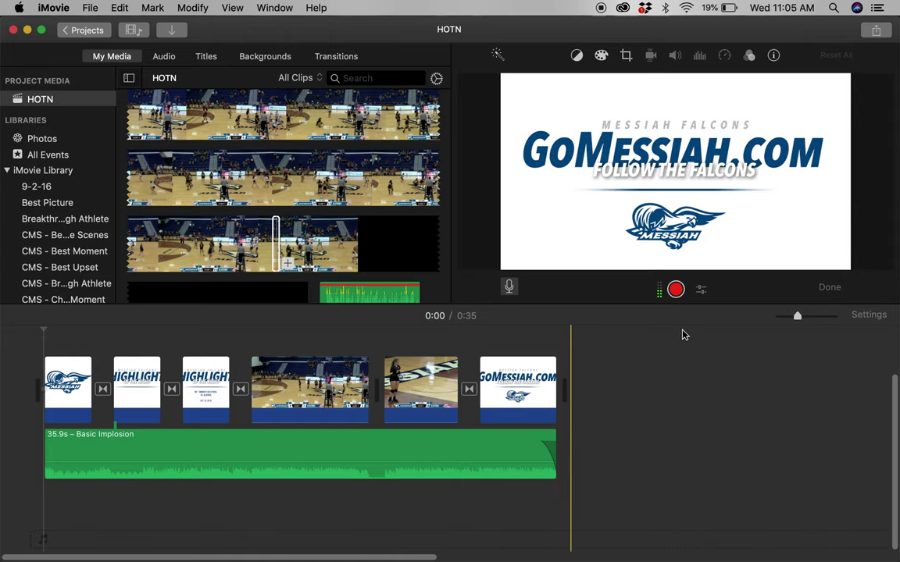
{"action": "left_click", "coordinate": [676, 290]}
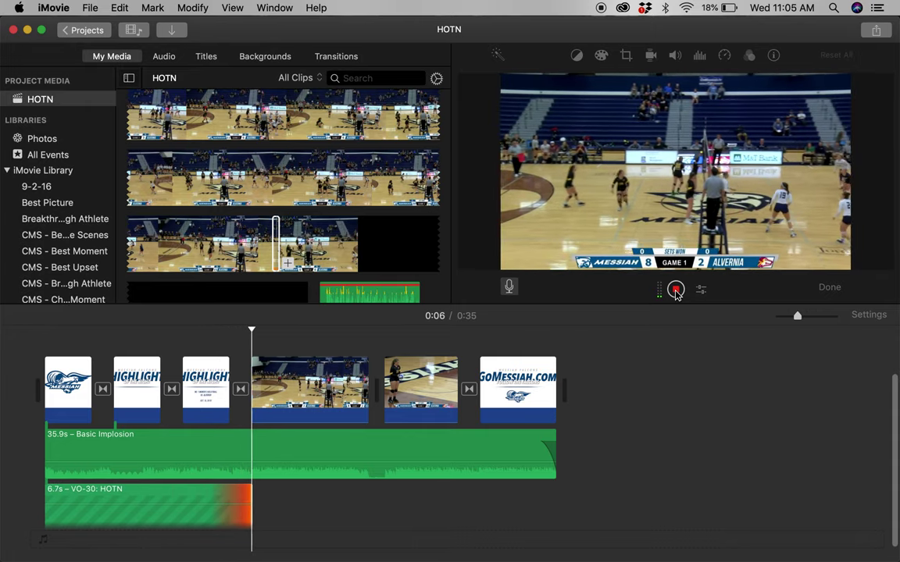
{"action": "left_click", "coordinate": [676, 290]}
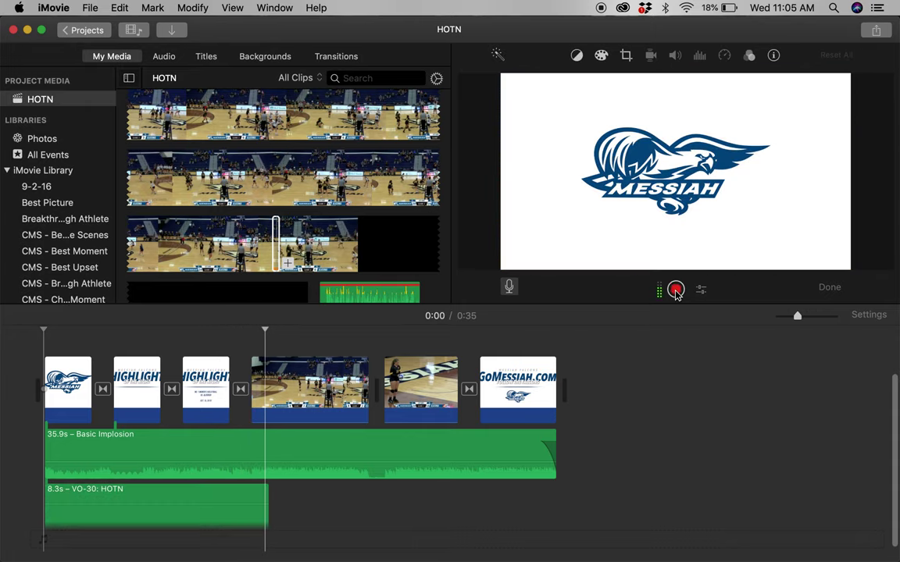
{"action": "left_click", "coordinate": [218, 496]}
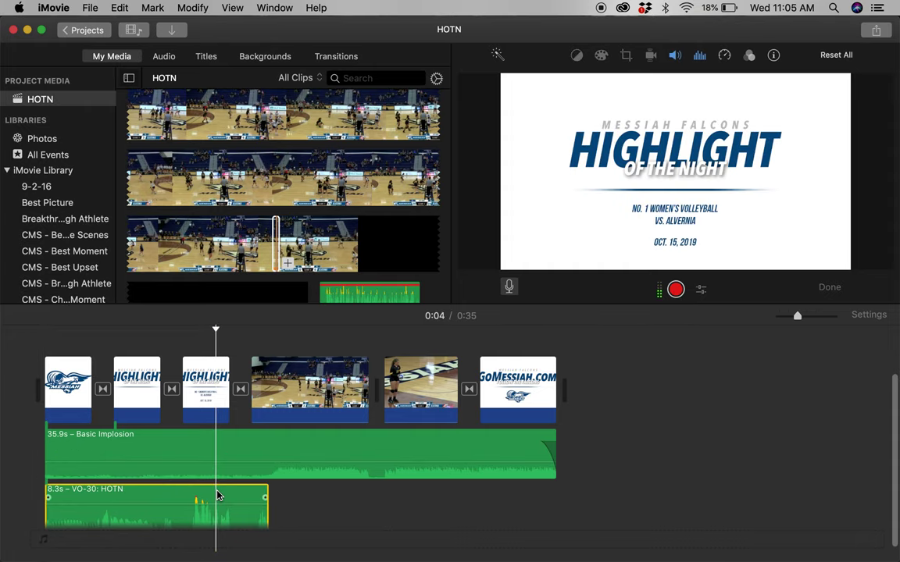
{"action": "key", "text": "Delete"}
Record a 35.9-second voiceover starting from the beginning of the project.
{"action": "left_click", "coordinate": [31, 510]}
{"action": "left_click", "coordinate": [676, 290]}
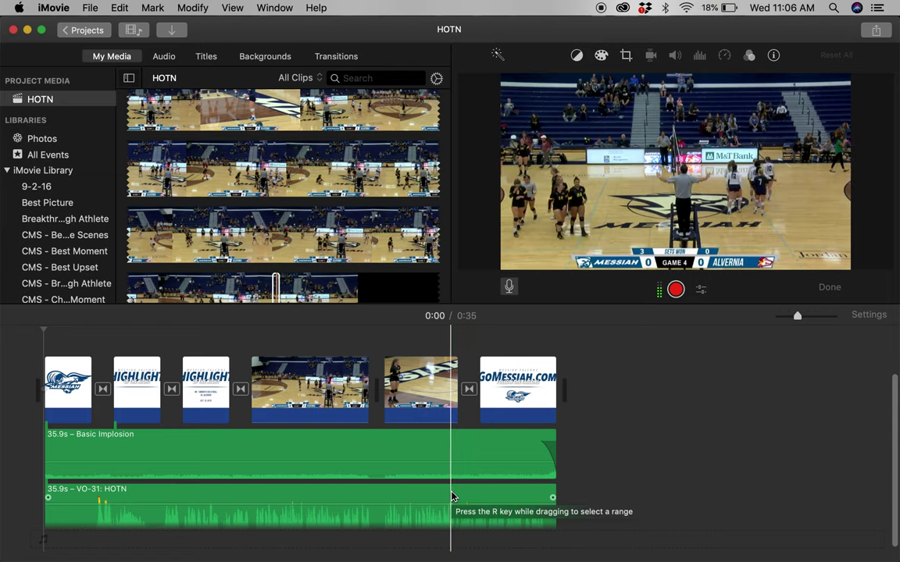
Split the voiceover at 28.6 s, shortly after the closing slide begins, and delete the remaining part.
{"action": "left_click", "coordinate": [452, 496]}
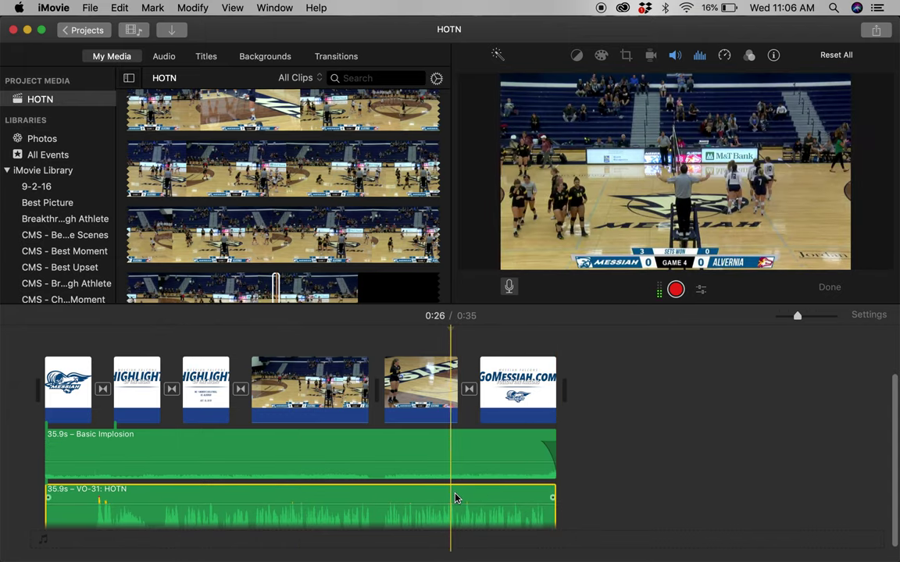
{"action": "key", "text": "super+equal"}
{"action": "key", "text": "super+equal"}
{"action": "key", "text": "super+equal"}
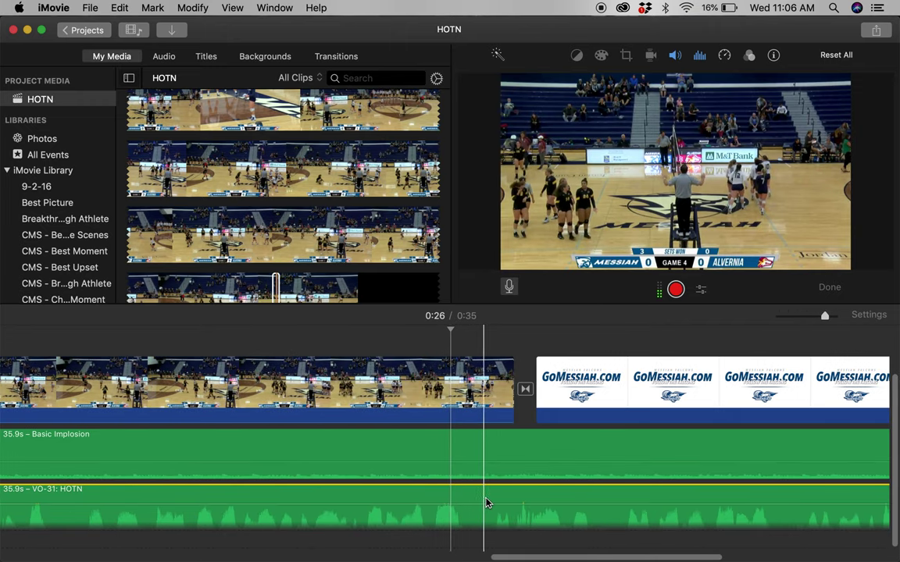
{"action": "left_click", "coordinate": [611, 495]}
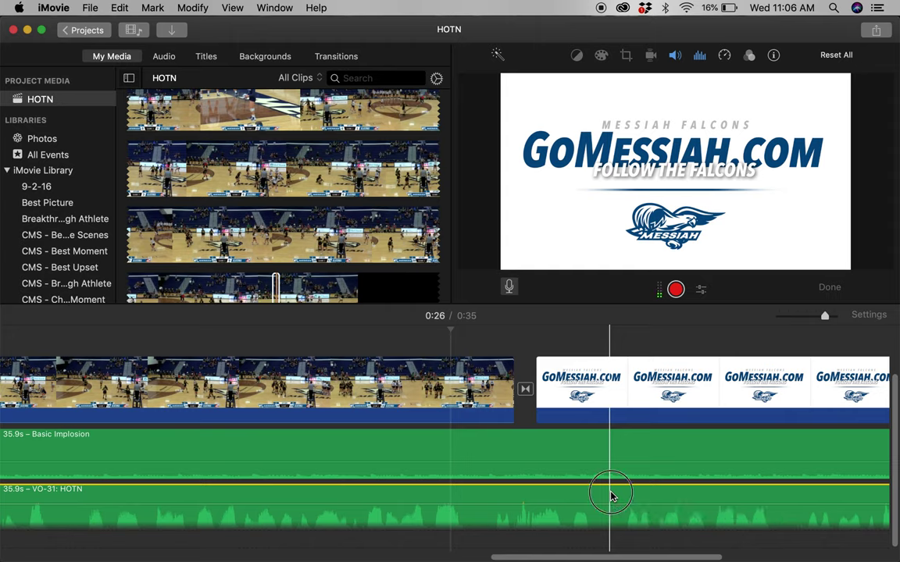
{"action": "key", "text": "super+b"}
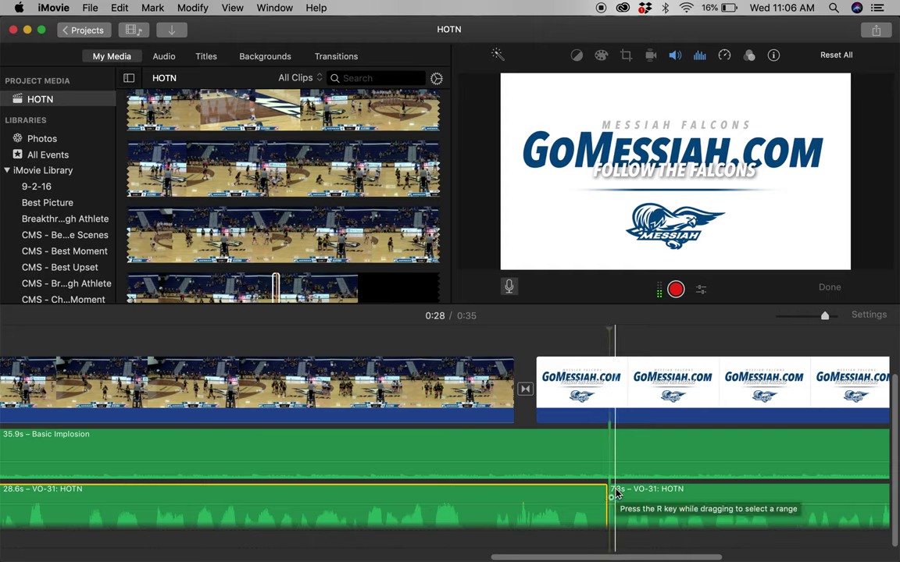
{"action": "left_click", "coordinate": [625, 493]}
{"action": "key", "text": "Delete"}
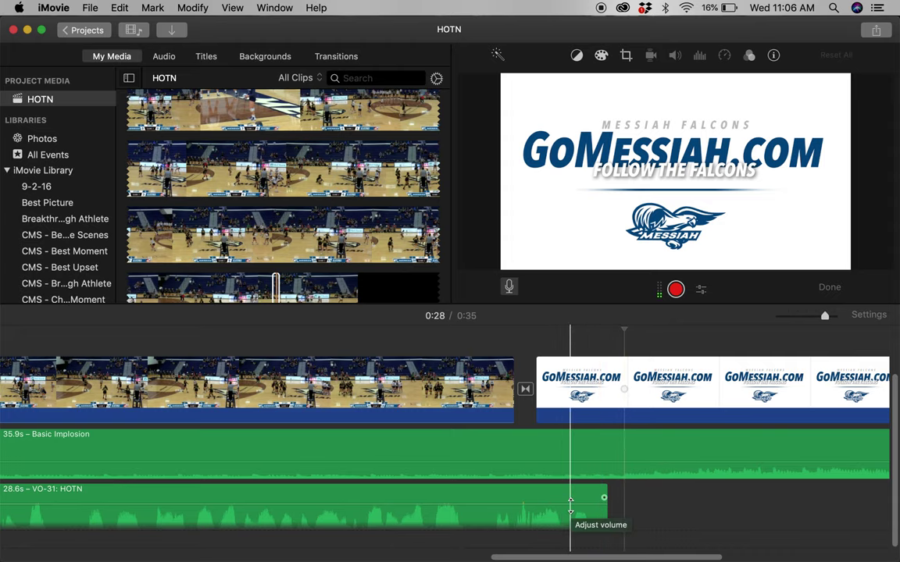
{"action": "key", "text": "super+minus"}
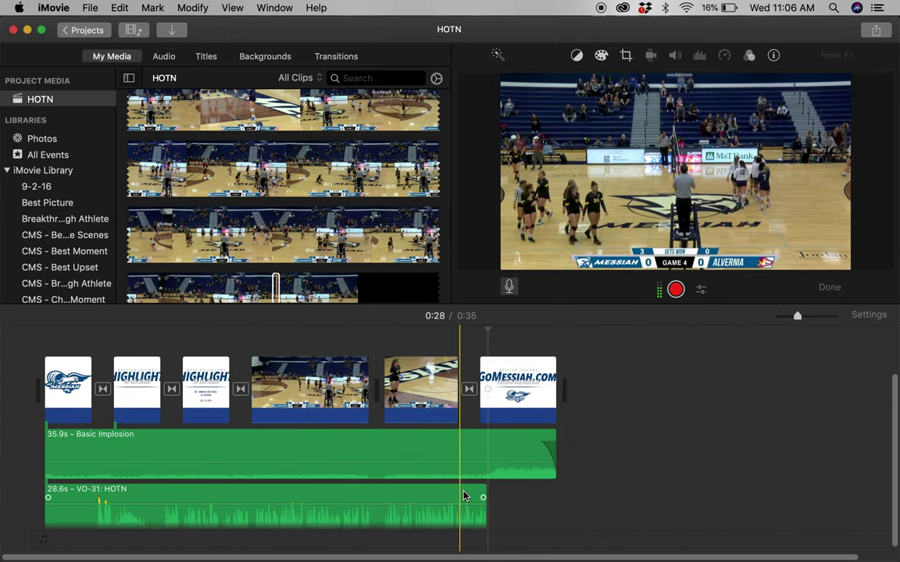
Compare the music level under the voiceover by turning Lower volume of other clips off and back on.
{"action": "left_click", "coordinate": [464, 494]}
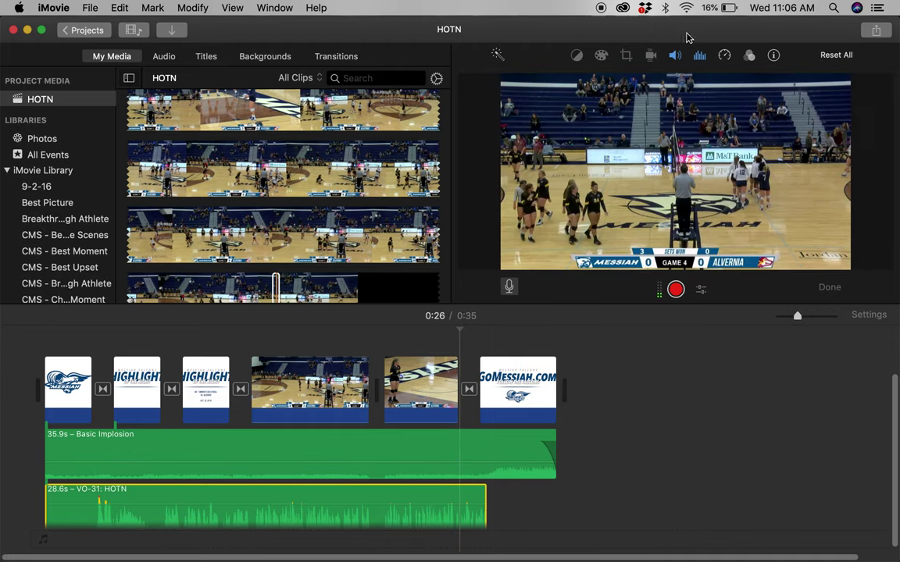
{"action": "left_click", "coordinate": [486, 451]}
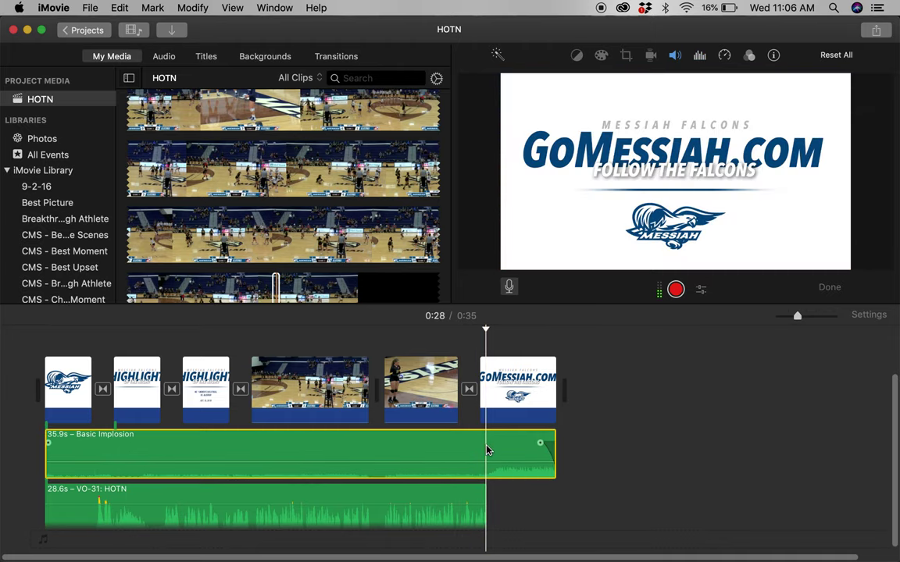
{"action": "left_click", "coordinate": [675, 56]}
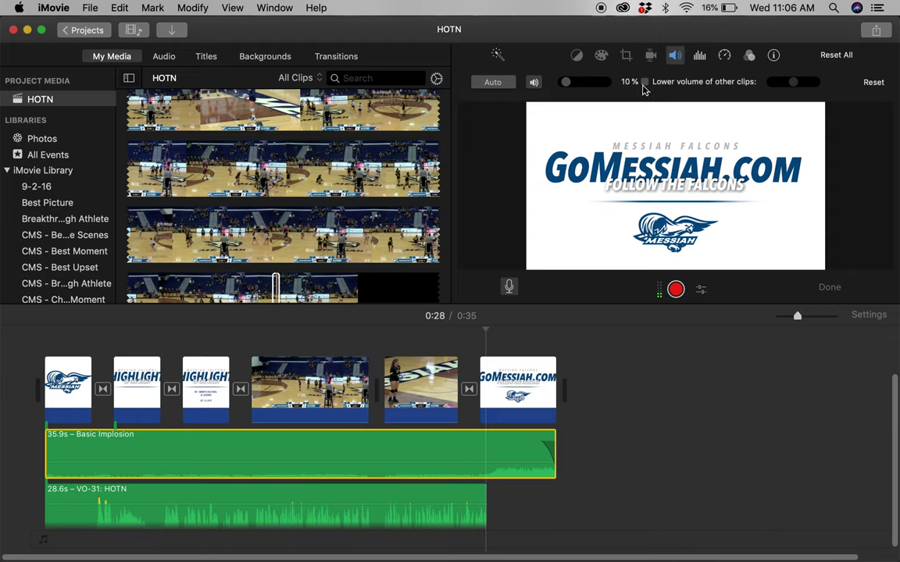
{"action": "left_click", "coordinate": [447, 500]}
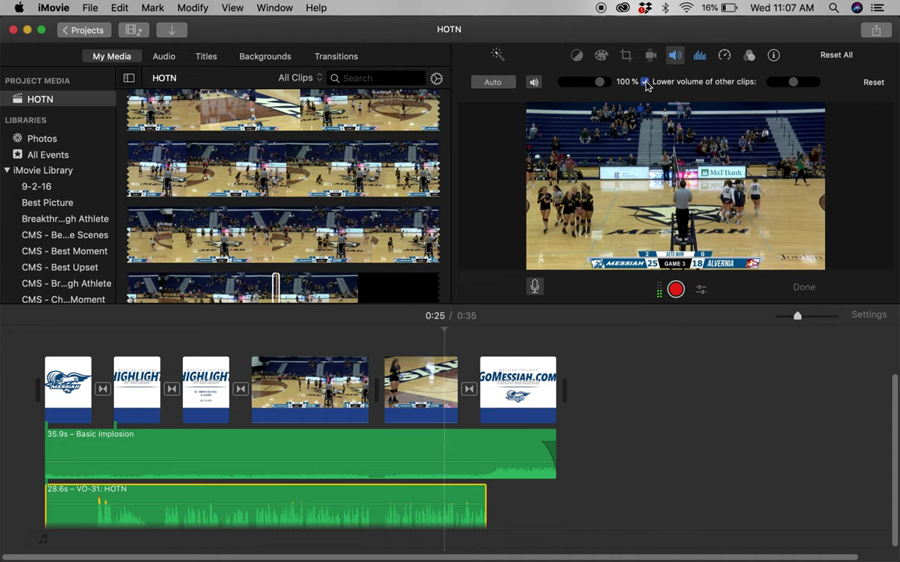
{"action": "left_click", "coordinate": [646, 82]}
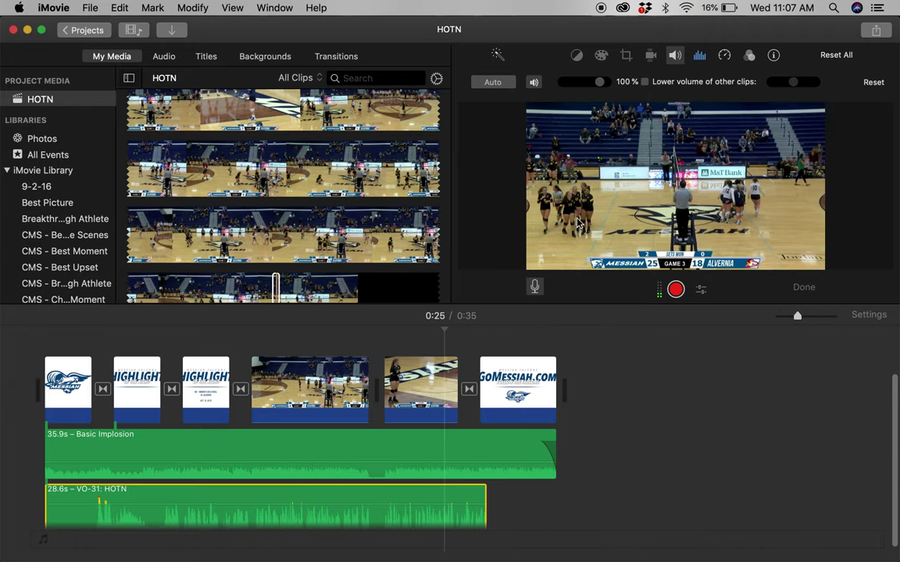
{"action": "left_click", "coordinate": [645, 82]}
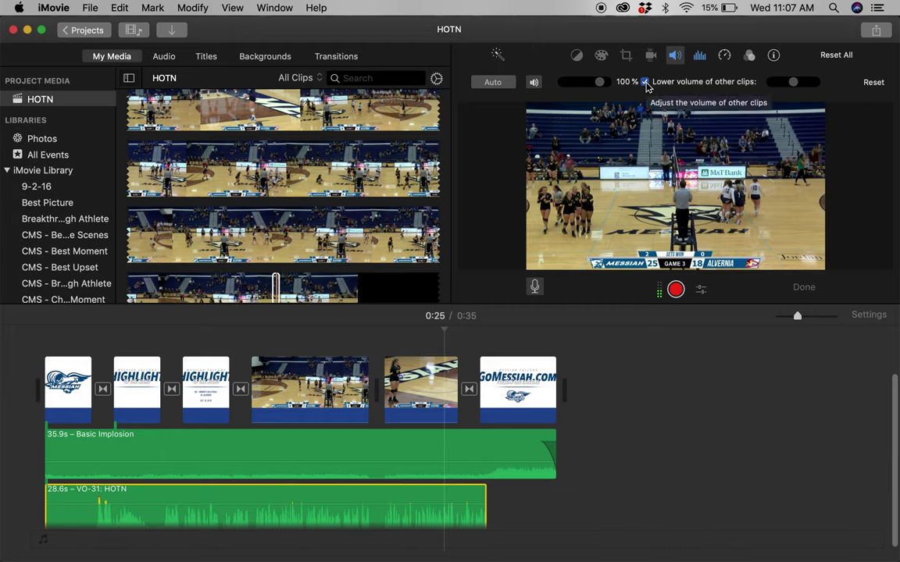
Turn off lowering of other clips' volume for the voiceover and extend it to 35.9 s, matching the closing slide's end.
{"action": "left_click", "coordinate": [645, 82]}
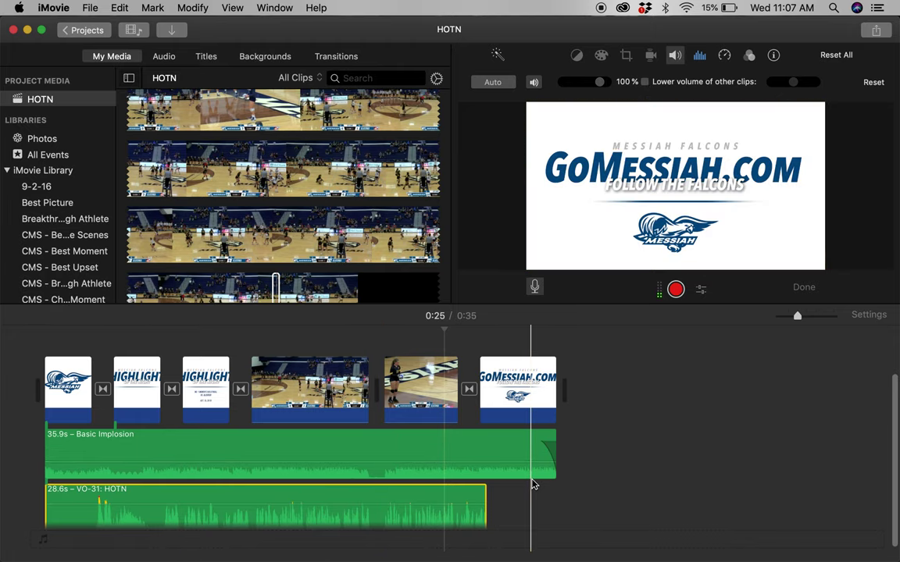
{"action": "left_click_drag", "start_coordinate": [482, 489], "coordinate": [556, 491]}
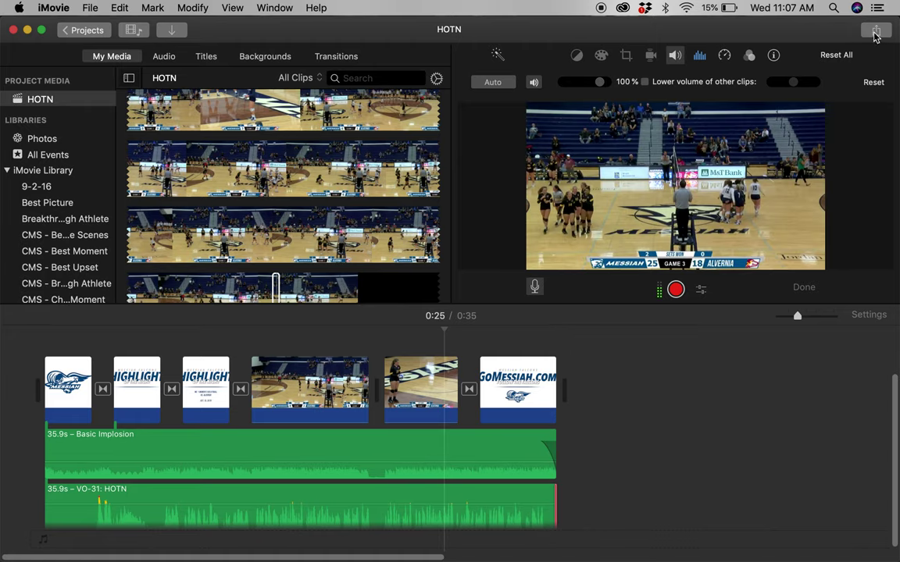
Start exporting the project as a file and replace the sport code in the export title with wvb.
{"action": "left_click", "coordinate": [875, 31]}
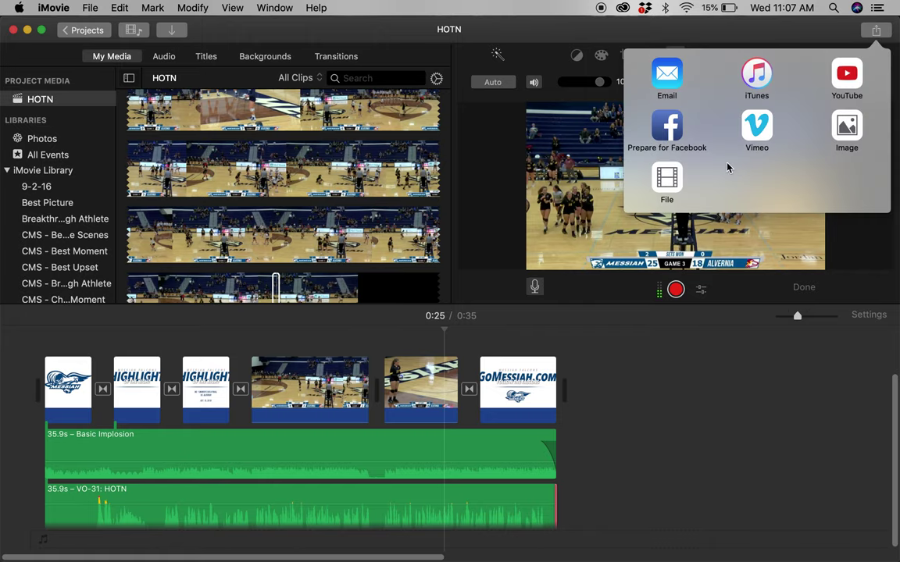
{"action": "left_click", "coordinate": [668, 180]}
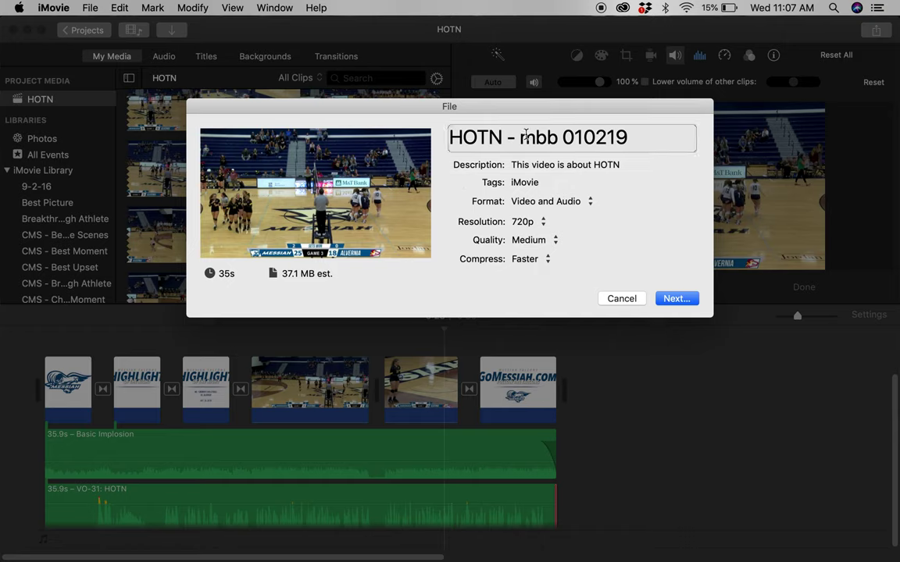
{"action": "left_click", "coordinate": [555, 139]}
{"action": "key", "text": "BackSpace"}
{"action": "key", "text": "BackSpace"}
{"action": "key", "text": "BackSpace"}
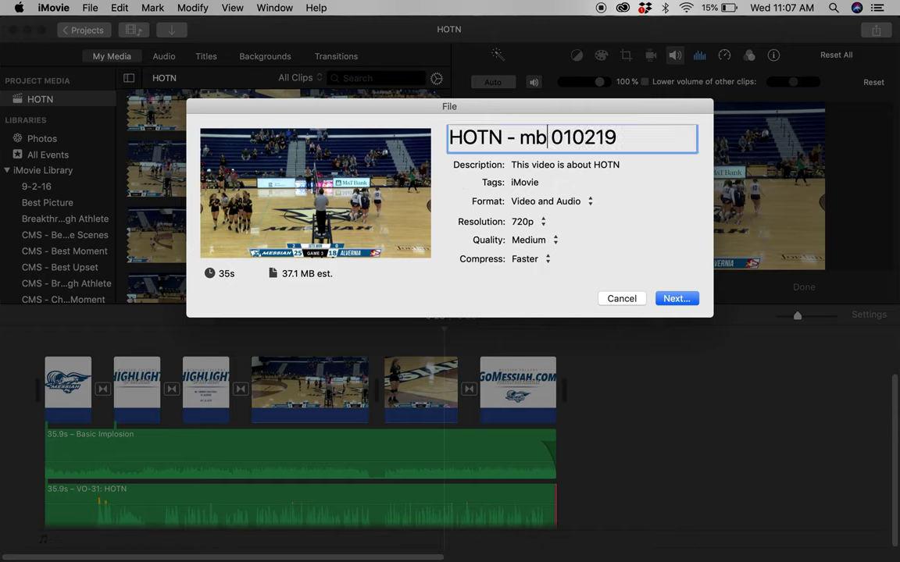
{"action": "type", "text": "wvb"}
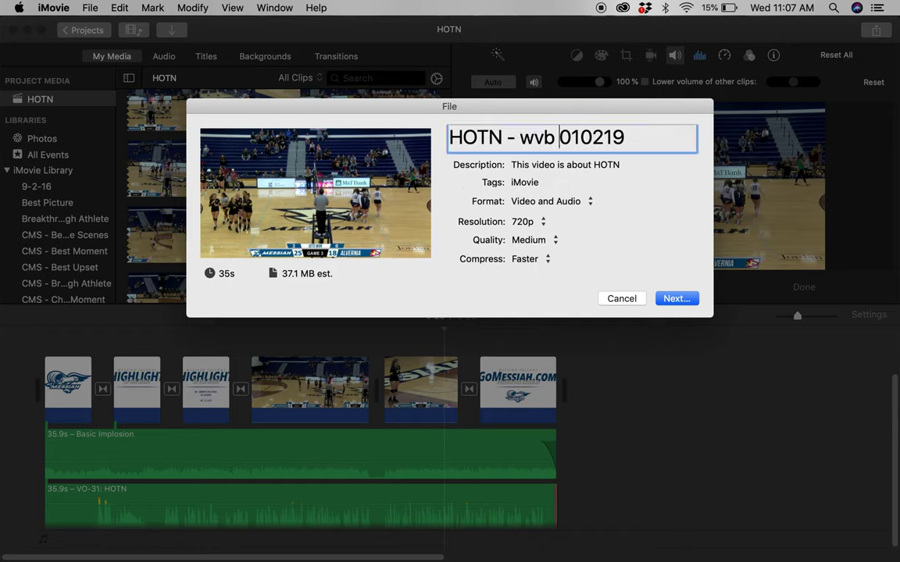
Change the date in the export title so that it reads HOTN - wvb 101519.
{"action": "key", "text": "Right"}
{"action": "key", "text": "Right"}
{"action": "key", "text": "Right"}
{"action": "key", "text": "Right"}
{"action": "key", "text": "Right"}
{"action": "key", "text": "Left"}
{"action": "key", "text": "BackSpace"}
{"action": "key", "text": "BackSpace"}
{"action": "key", "text": "BackSpace"}
{"action": "key", "text": "BackSpace"}
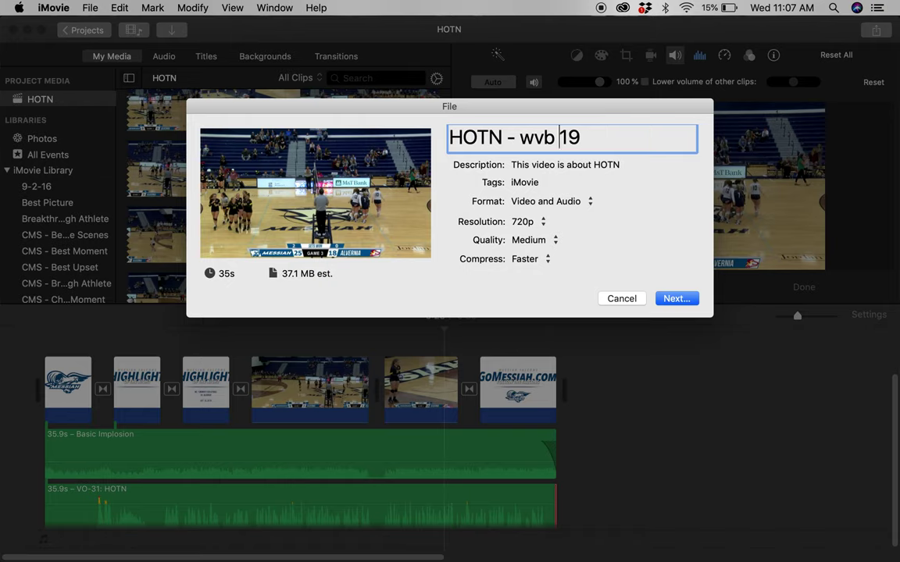
{"action": "type", "text": "1015"}
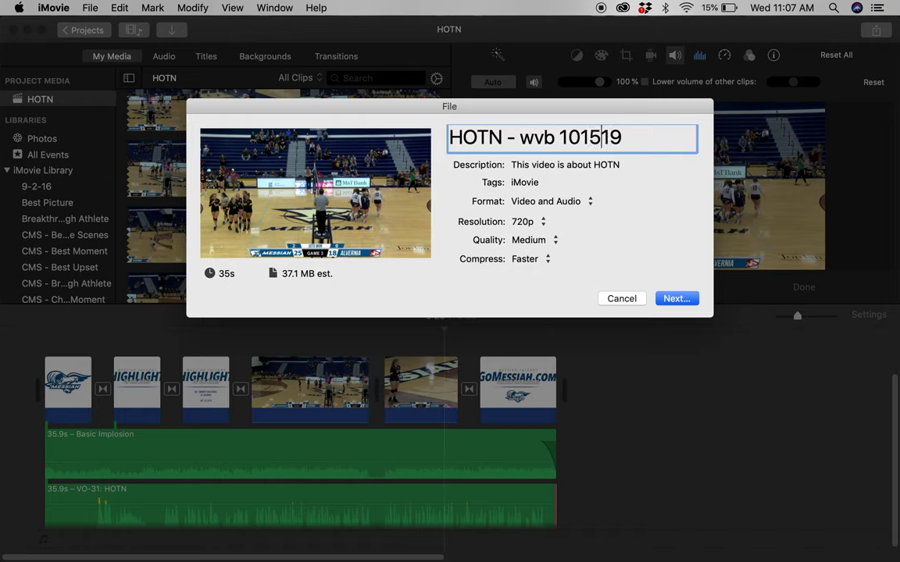
Proceed to the save location for the export, look through the Dropbox folder, and cancel the export without saving.
{"action": "left_click", "coordinate": [675, 299]}
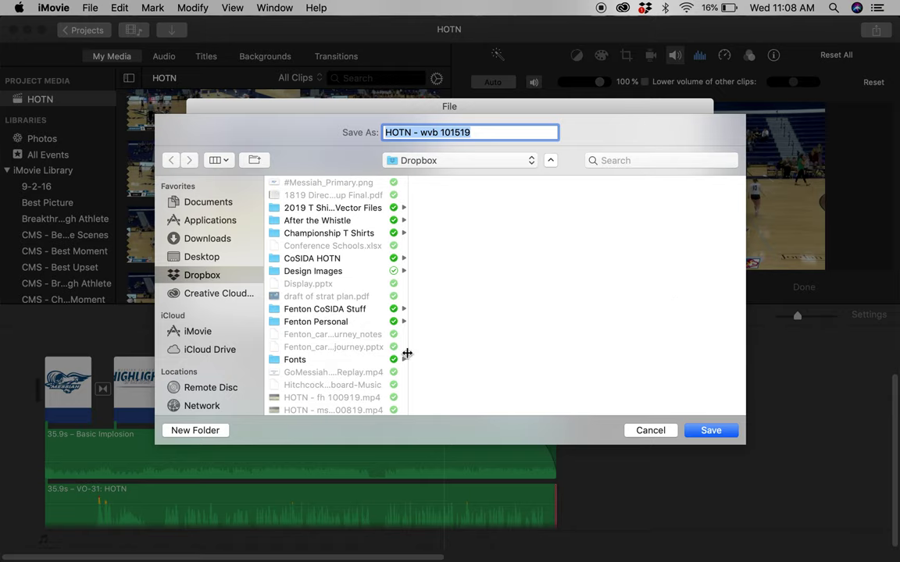
{"action": "scroll", "coordinate": [336, 337], "scroll_direction": "down", "scroll_amount": 5}
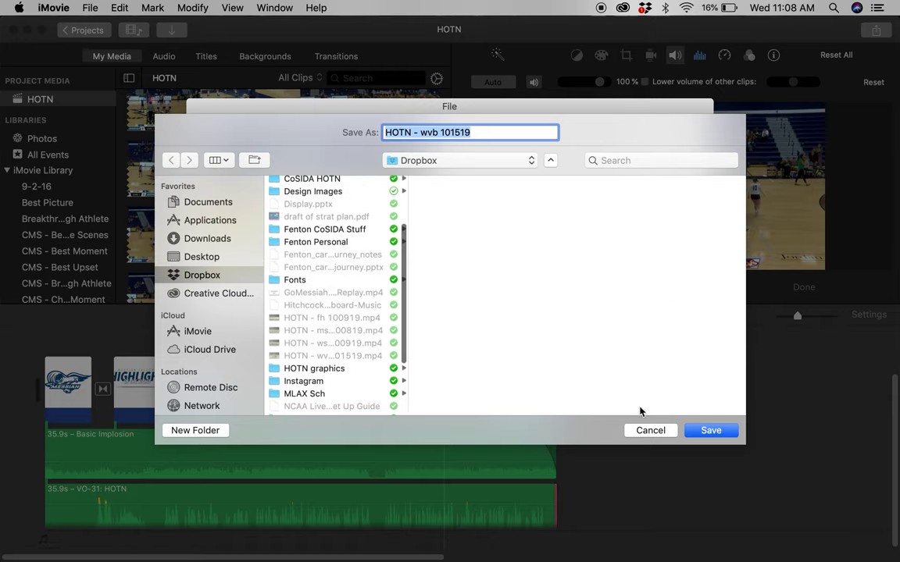
{"action": "left_click", "coordinate": [661, 432]}
{"action": "left_click", "coordinate": [622, 298]}
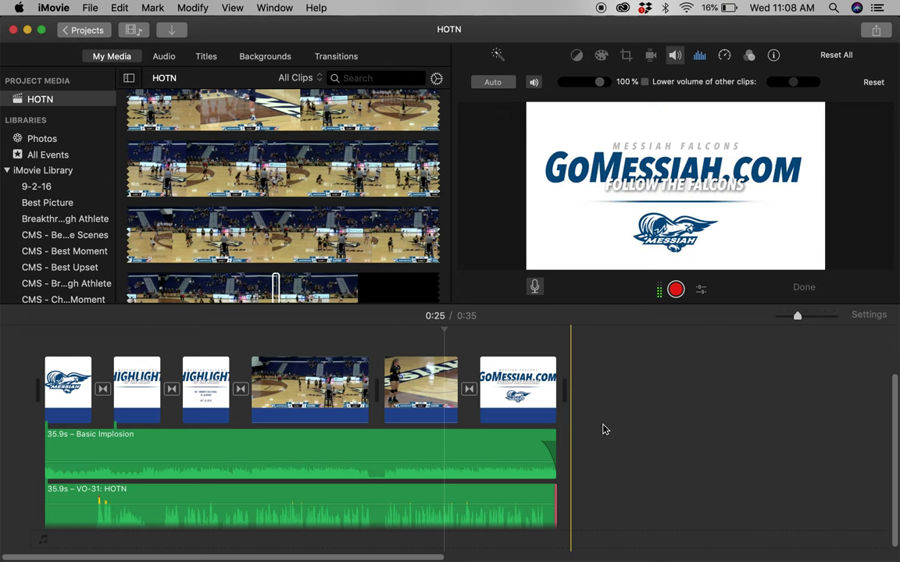